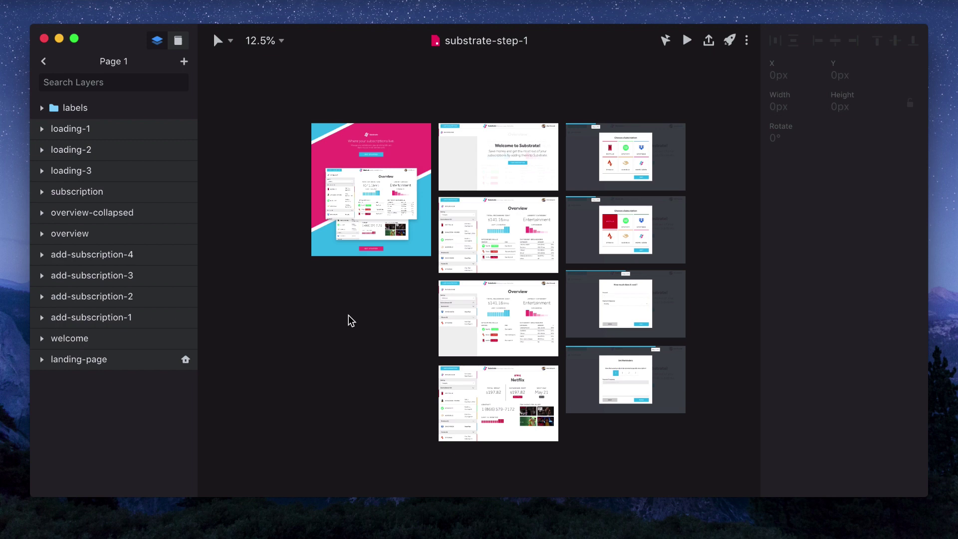
Step: Hide the toolbars and side panels and zoom in to view the landing-page artboard full-size
{"action": "key", "text": "super+period"}
{"action": "key", "text": "z"}
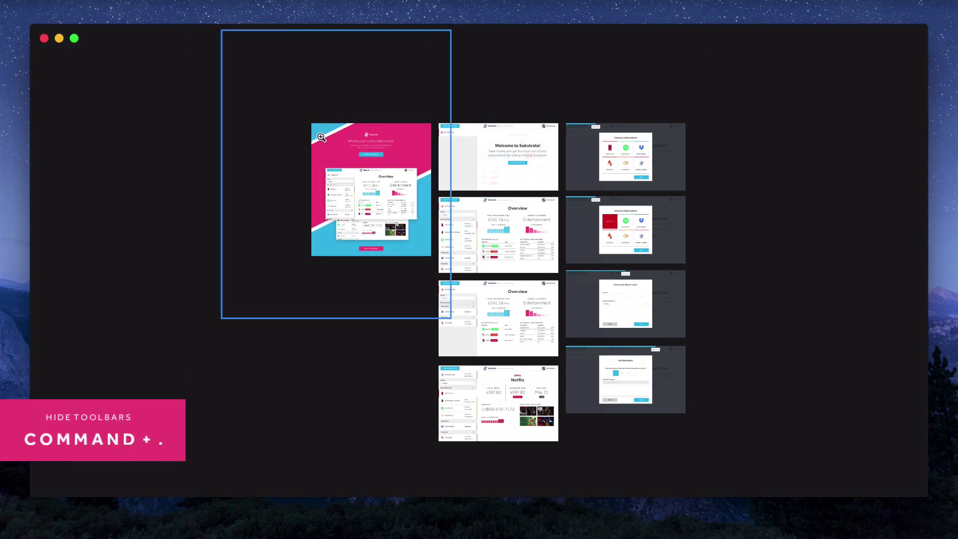
{"action": "left_click", "coordinate": [321, 137]}
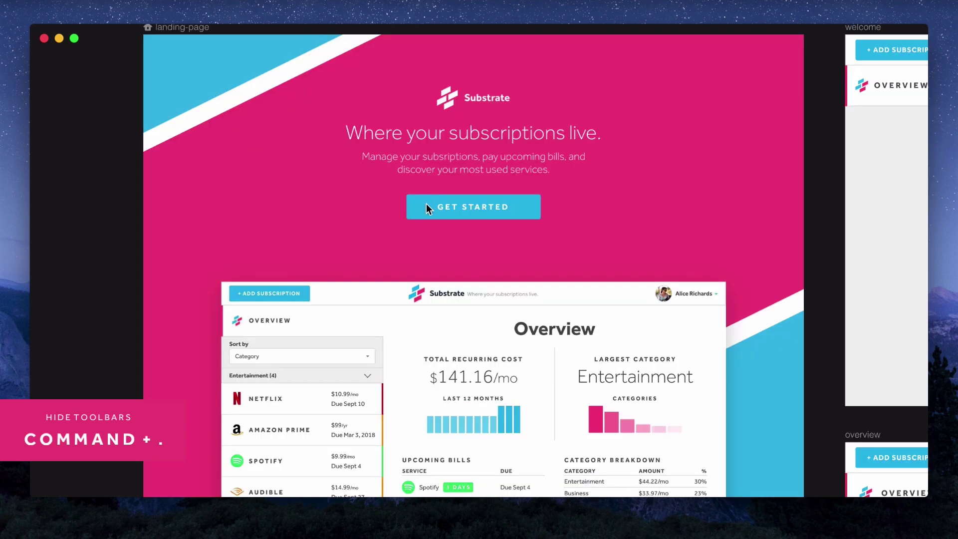
{"action": "scroll", "coordinate": [414, 237], "scroll_direction": "down", "scroll_amount": 10}
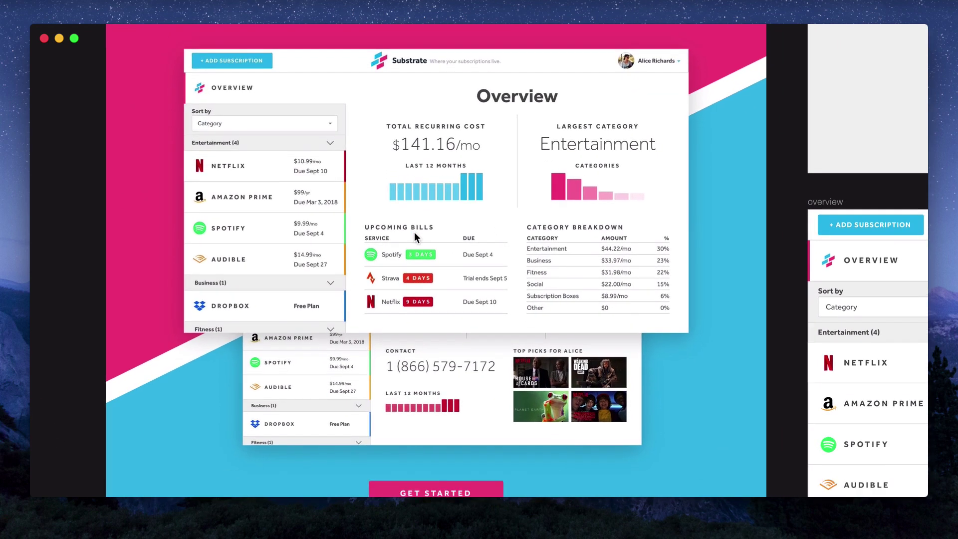
{"action": "scroll", "coordinate": [414, 232], "scroll_direction": "up", "scroll_amount": 5}
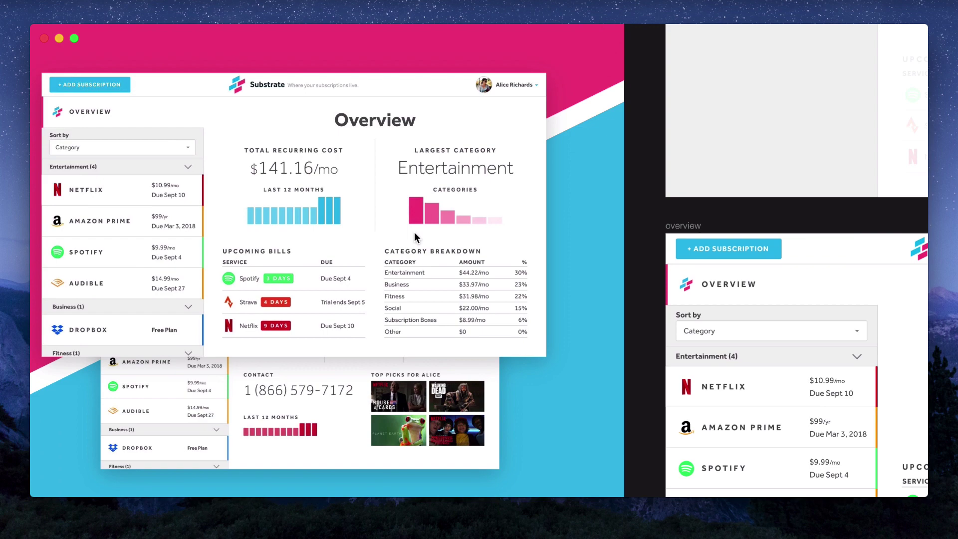
{"action": "key", "text": "super+2"}
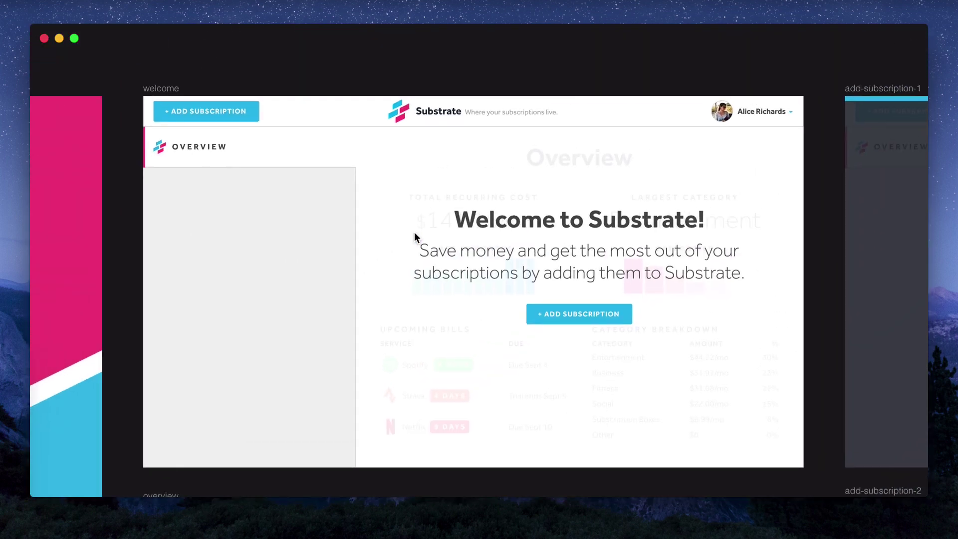
Step: Scroll across the welcome, add-subscription and overview artboards to review them
{"action": "scroll", "coordinate": [414, 232], "scroll_direction": "right", "scroll_amount": 15}
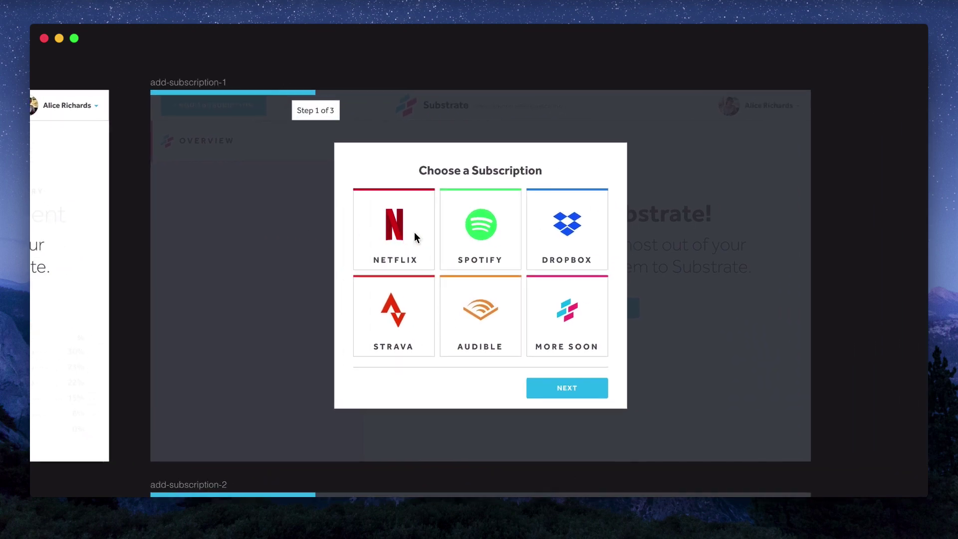
{"action": "scroll", "coordinate": [414, 232], "scroll_direction": "down", "scroll_amount": 15}
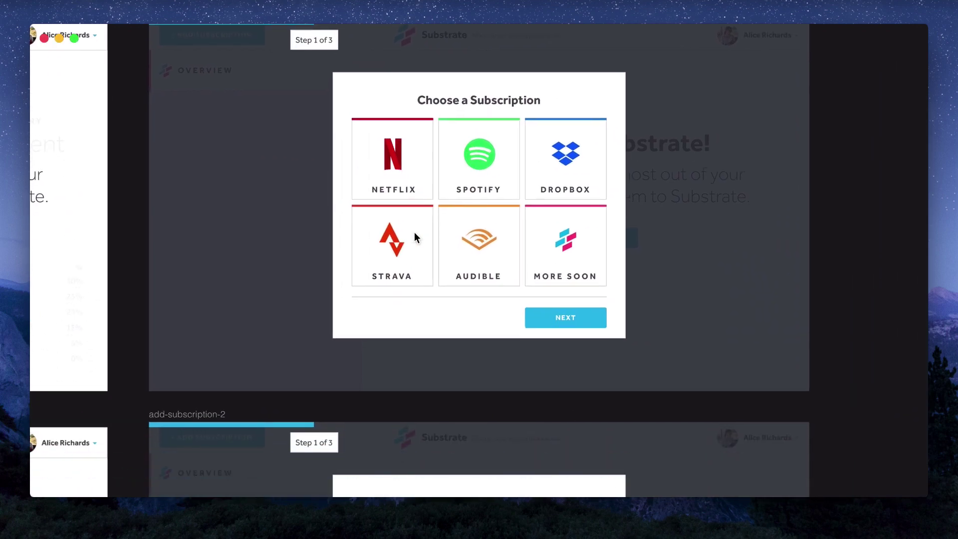
{"action": "scroll", "coordinate": [414, 232], "scroll_direction": "down", "scroll_amount": 15}
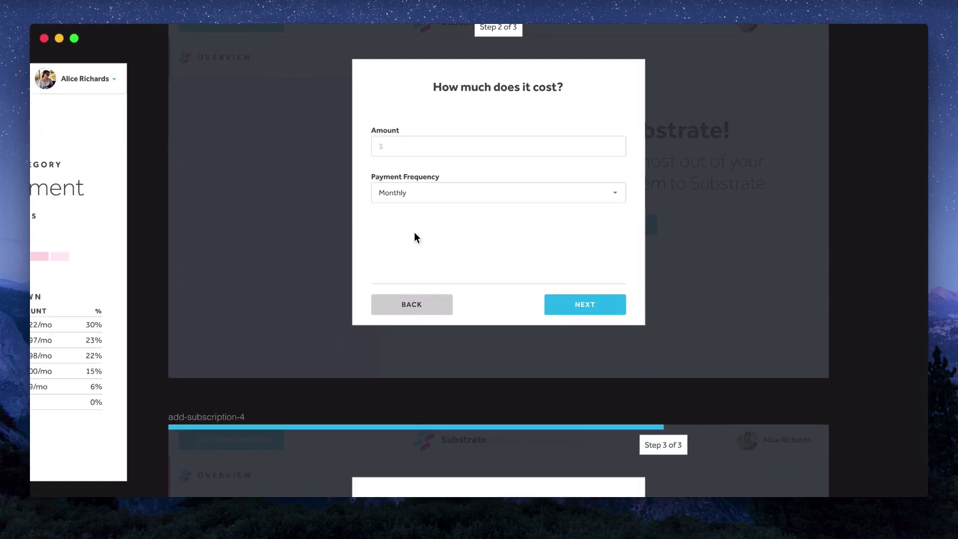
{"action": "scroll", "coordinate": [414, 232], "scroll_direction": "left", "scroll_amount": 15}
{"action": "scroll", "coordinate": [414, 232], "scroll_direction": "down", "scroll_amount": 5}
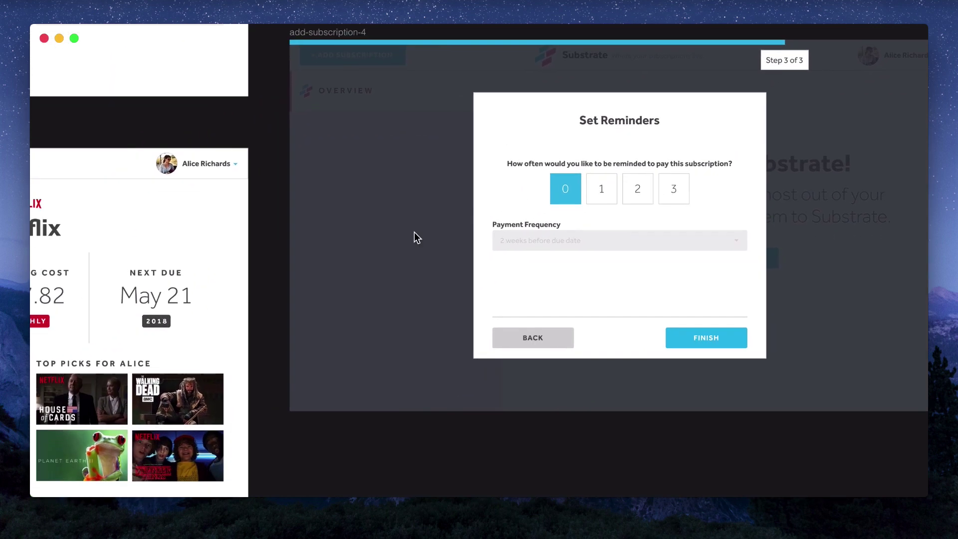
{"action": "scroll", "coordinate": [417, 237], "scroll_direction": "up", "scroll_amount": 3}
{"action": "scroll", "coordinate": [417, 237], "scroll_direction": "left", "scroll_amount": 2}
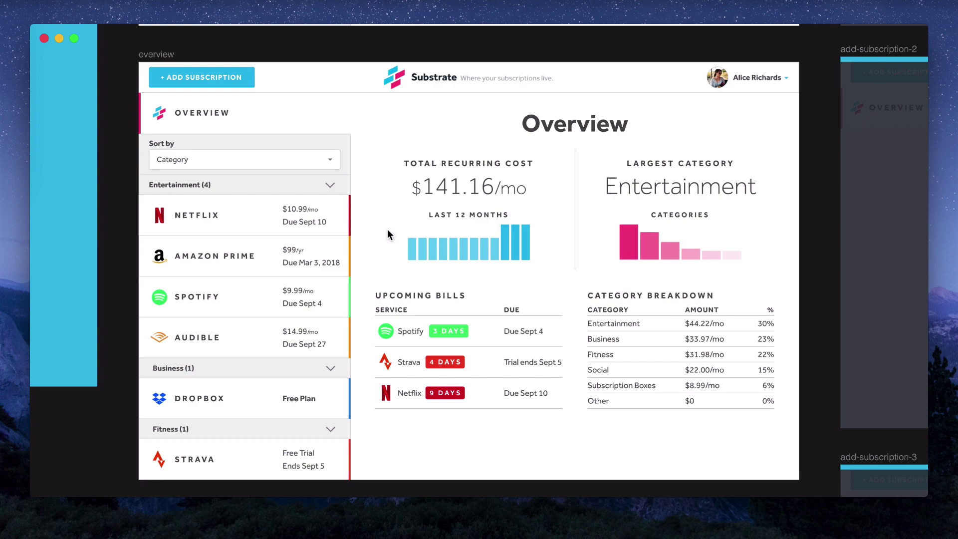
Step: Restore the panels, zoom the landing page to 50% and select the top GET STARTED rectangle
{"action": "key", "text": "super+period"}
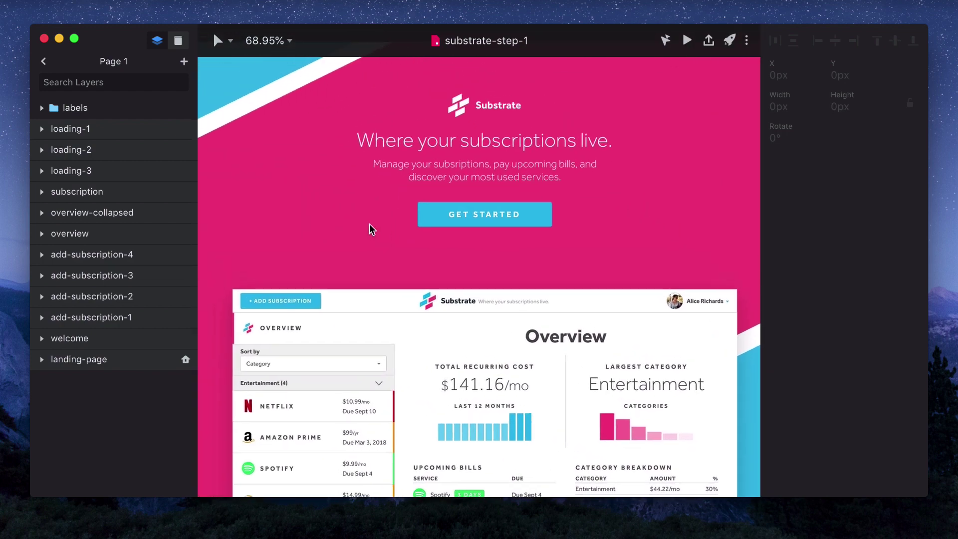
{"action": "left_click", "coordinate": [346, 215]}
{"action": "left_click", "coordinate": [321, 265]}
{"action": "key", "text": "super+2"}
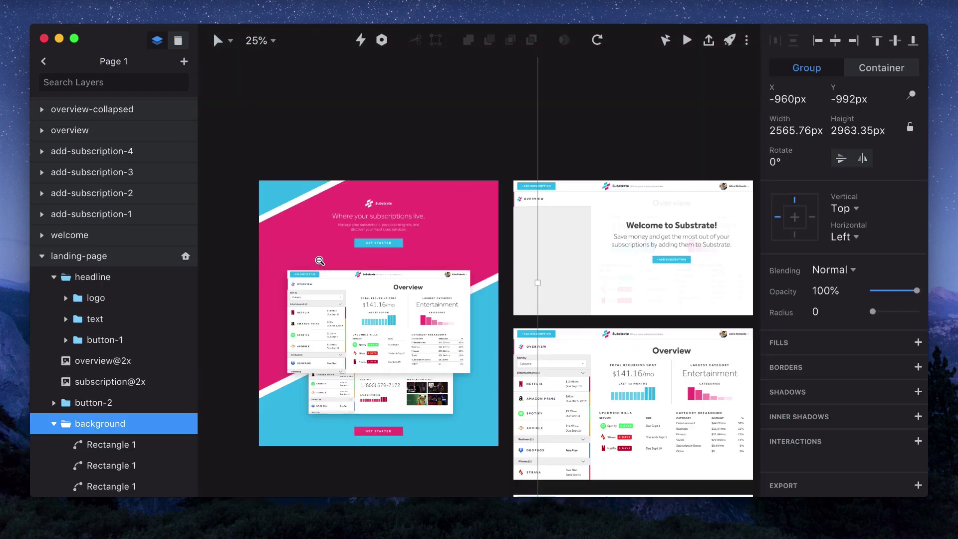
{"action": "left_click", "coordinate": [320, 261]}
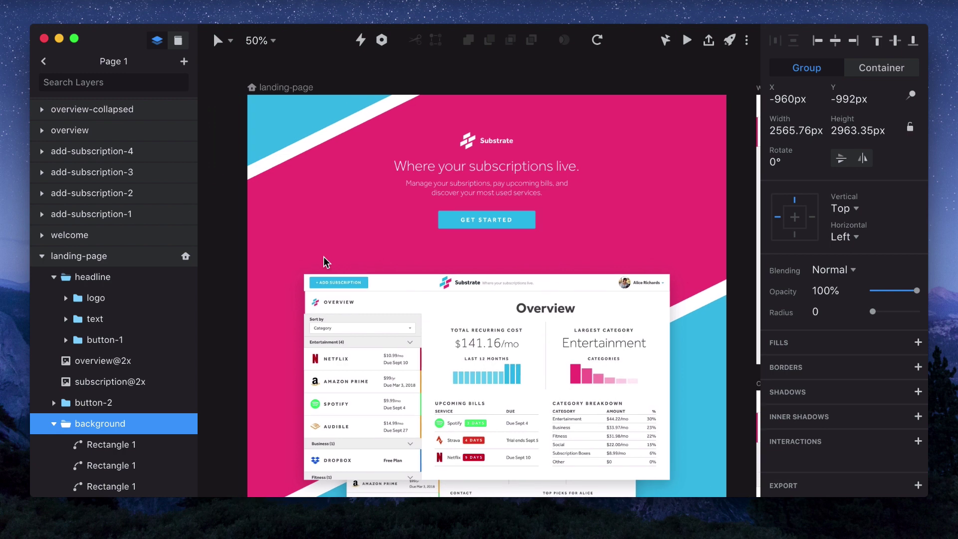
{"action": "left_click", "coordinate": [526, 221]}
{"action": "scroll", "coordinate": [525, 218], "scroll_direction": "right", "scroll_amount": 5}
{"action": "scroll", "coordinate": [525, 219], "scroll_direction": "down", "scroll_amount": 1}
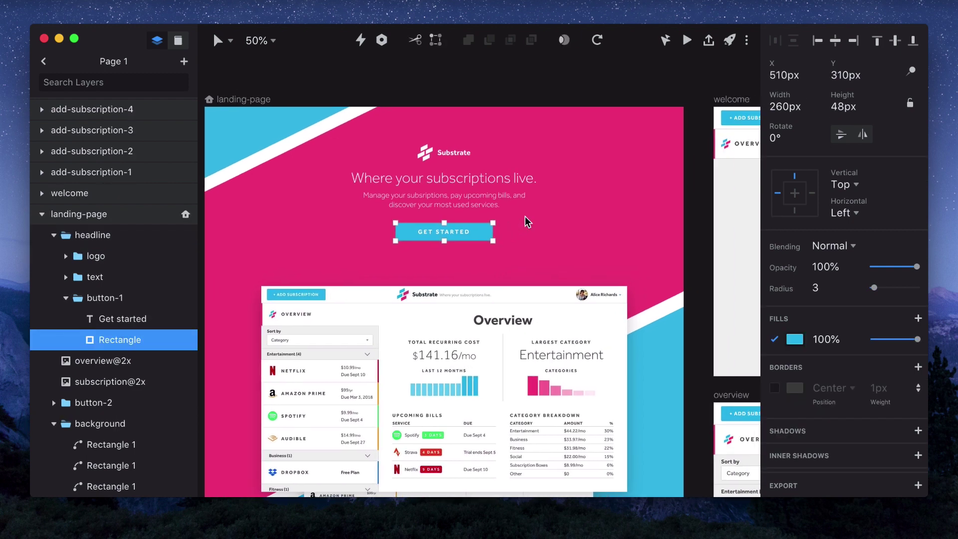
{"action": "scroll", "coordinate": [870, 344], "scroll_direction": "down", "scroll_amount": 3}
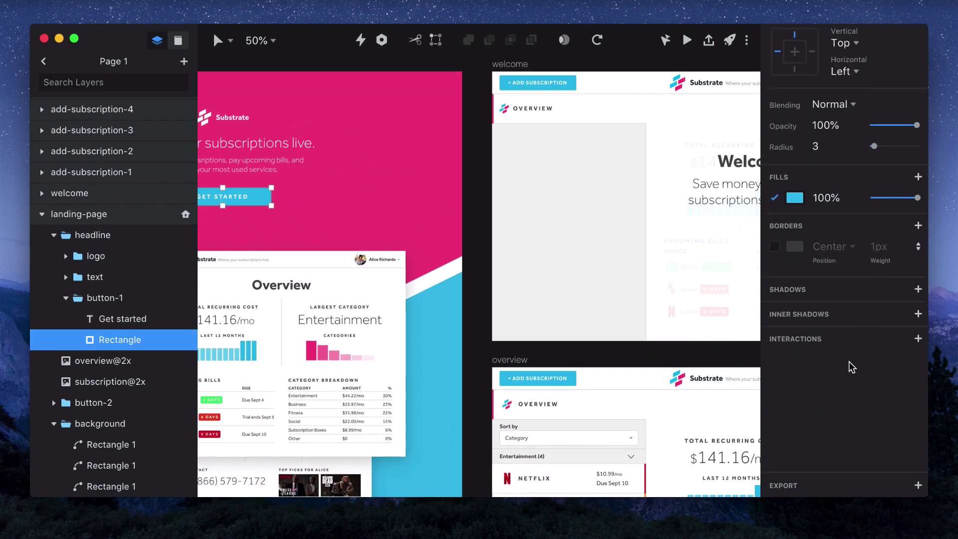
Step: Add a click interaction navigating to the welcome screen with a preset Fade in transition
{"action": "left_click", "coordinate": [837, 343]}
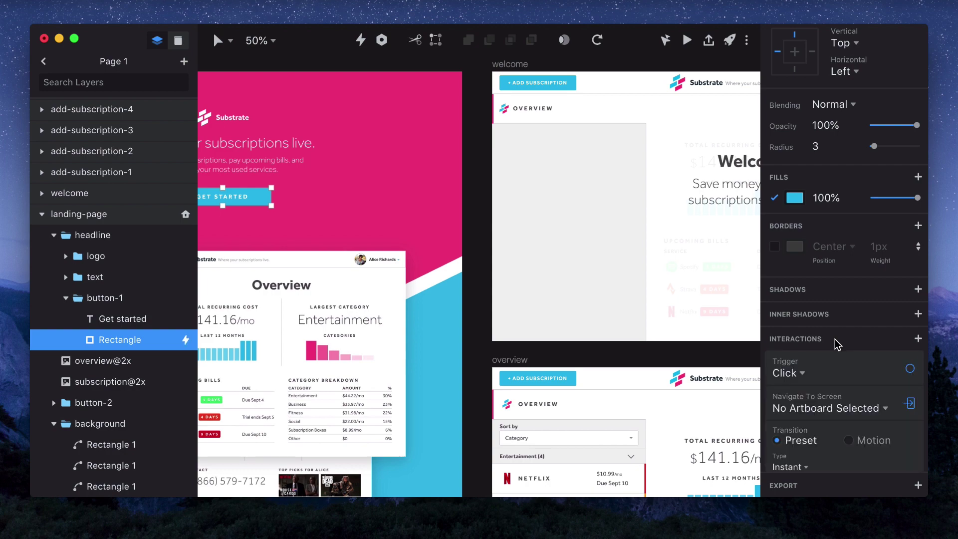
{"action": "scroll", "coordinate": [838, 344], "scroll_direction": "down", "scroll_amount": 3}
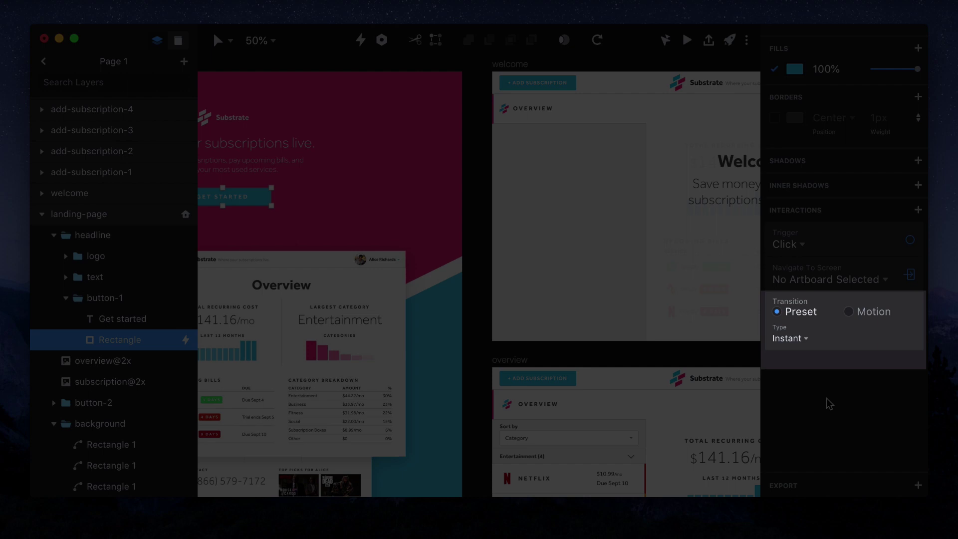
{"action": "left_click", "coordinate": [873, 314]}
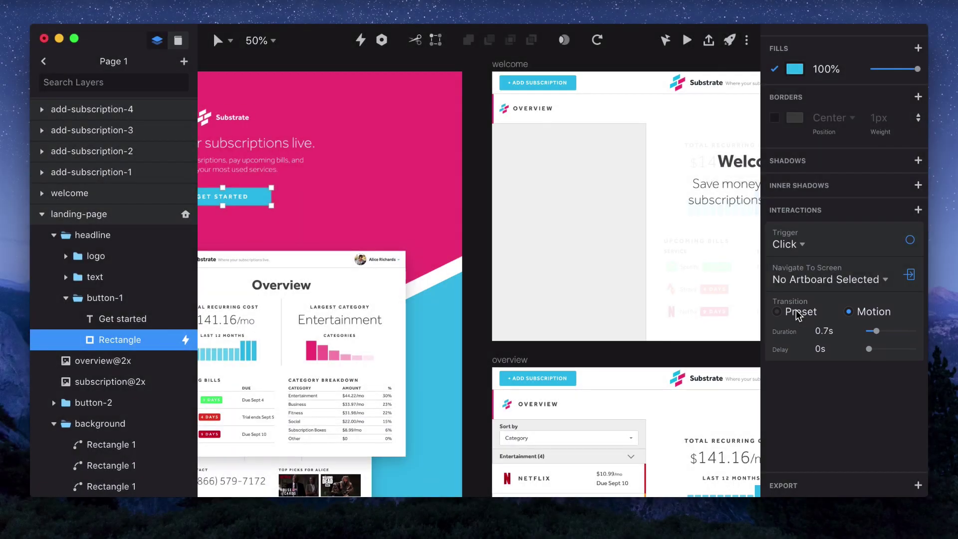
{"action": "left_click", "coordinate": [798, 313]}
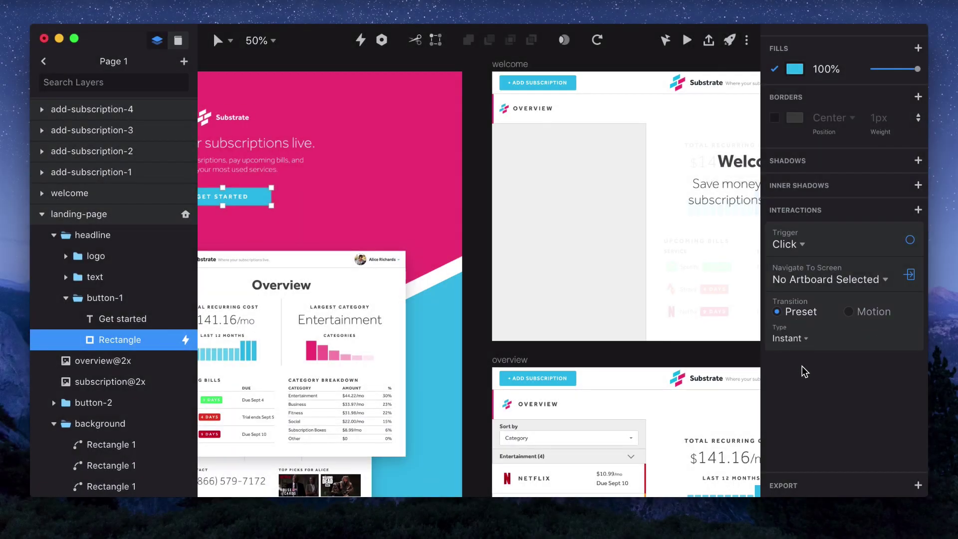
{"action": "left_click", "coordinate": [823, 280]}
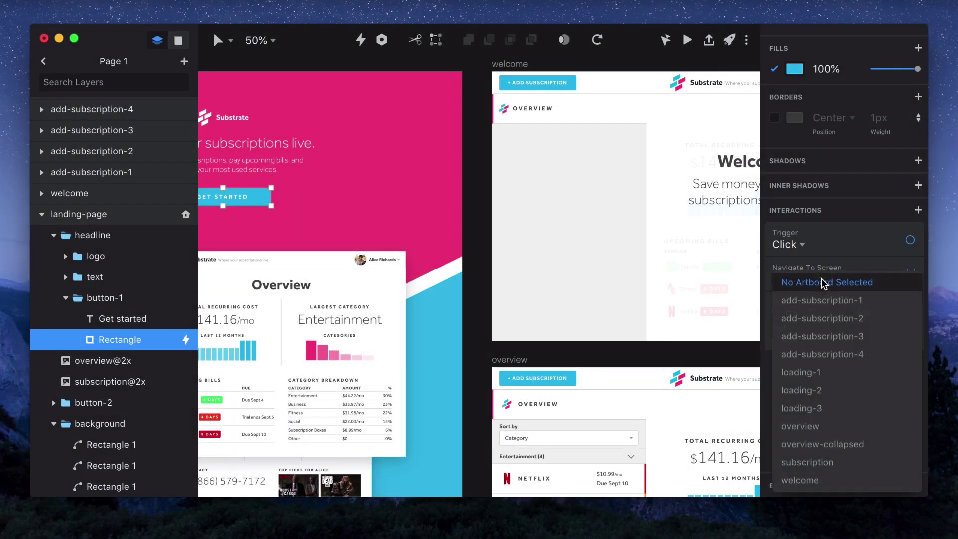
{"action": "left_click", "coordinate": [813, 482]}
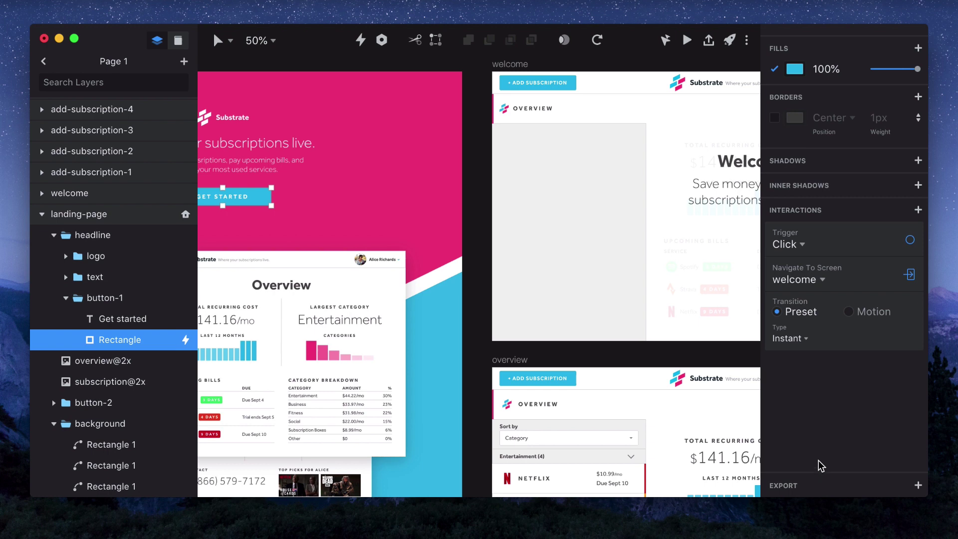
{"action": "left_click", "coordinate": [791, 340]}
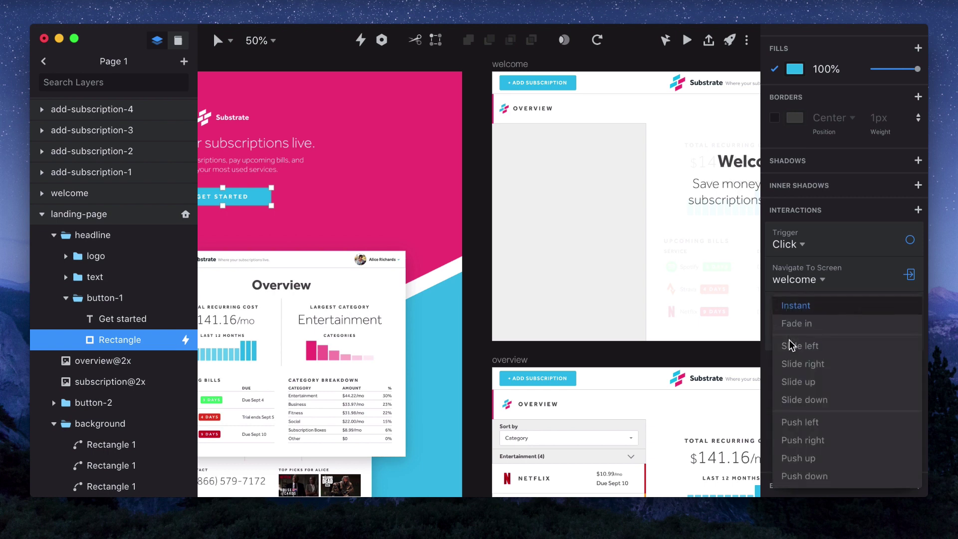
{"action": "left_click", "coordinate": [798, 325]}
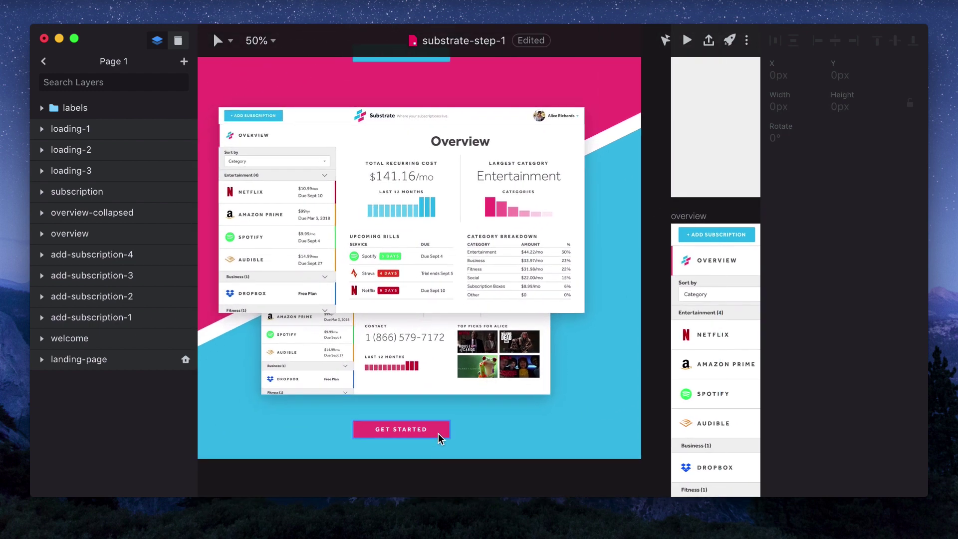
Step: Link the lower GET STARTED rectangle to the welcome artboard on click with Fade in, and save
{"action": "left_click", "coordinate": [441, 434]}
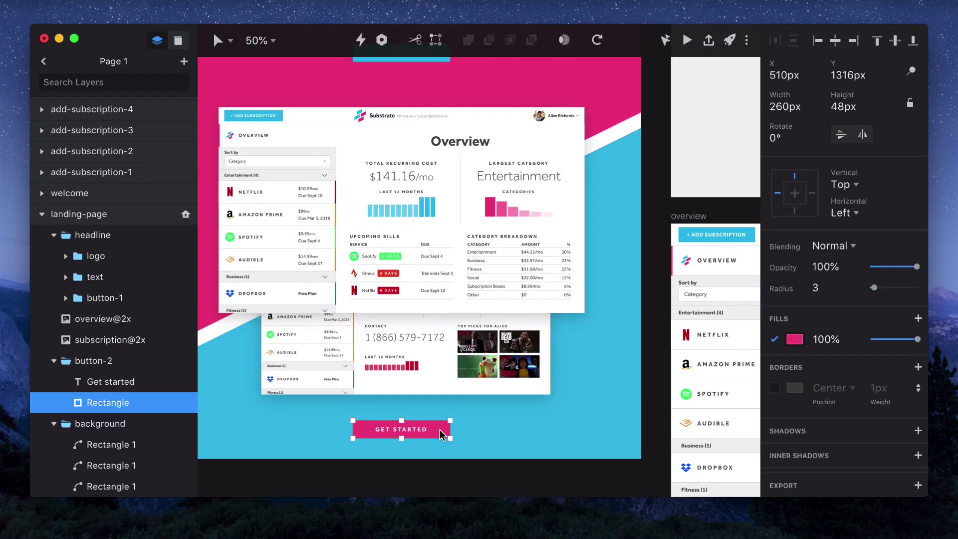
{"action": "scroll", "coordinate": [819, 367], "scroll_direction": "down", "scroll_amount": 3}
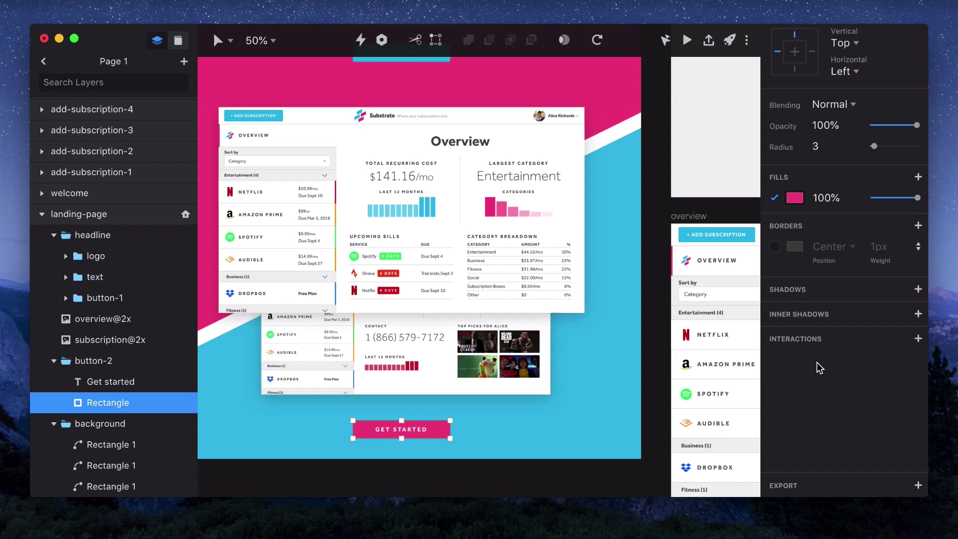
{"action": "key", "text": "c"}
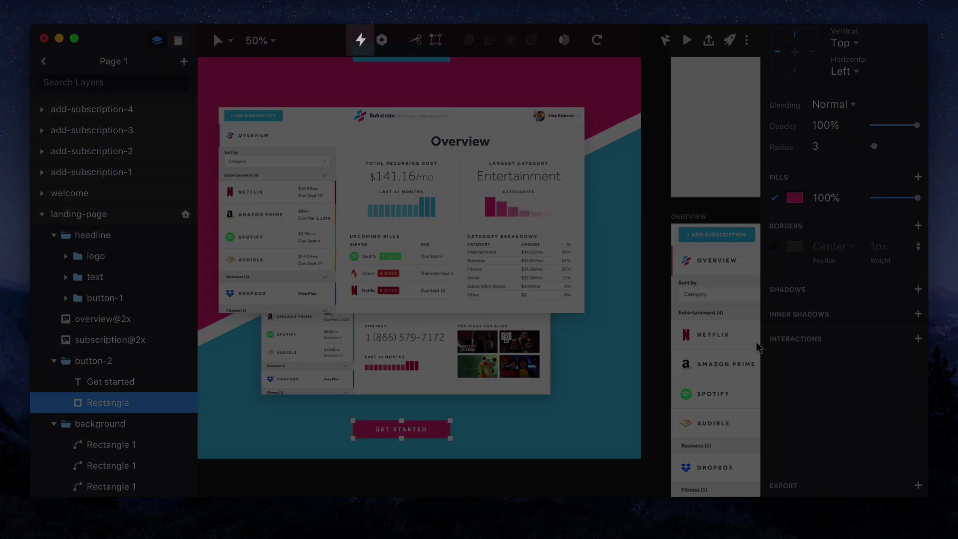
{"action": "left_click", "coordinate": [674, 233]}
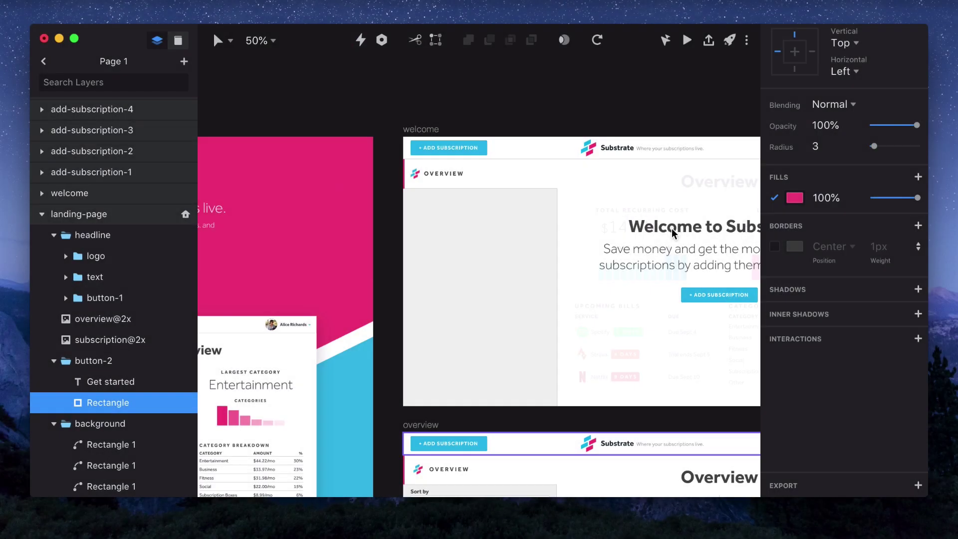
{"action": "key", "text": "c"}
{"action": "left_click_drag", "start_coordinate": [371, 279], "coordinate": [354, 232]}
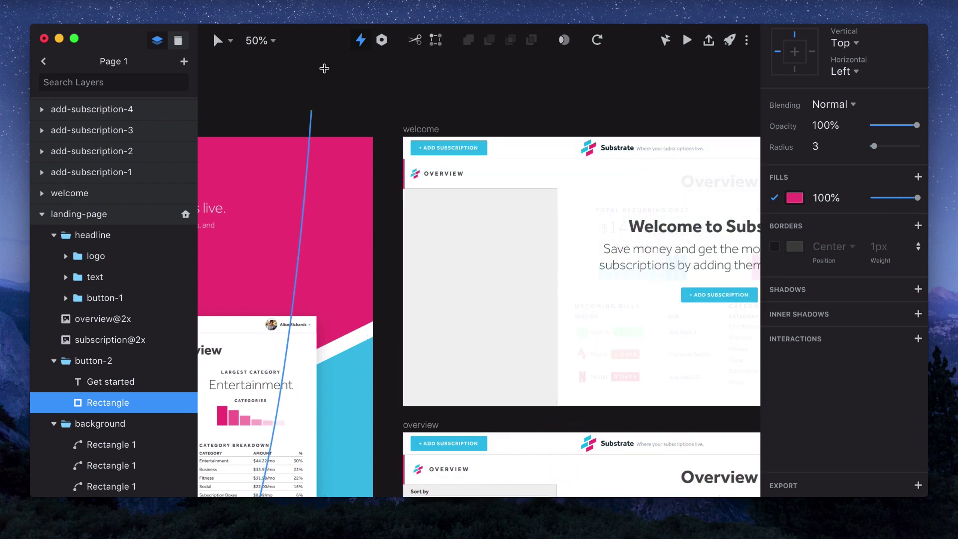
{"action": "left_click_drag", "start_coordinate": [325, 68], "coordinate": [488, 309]}
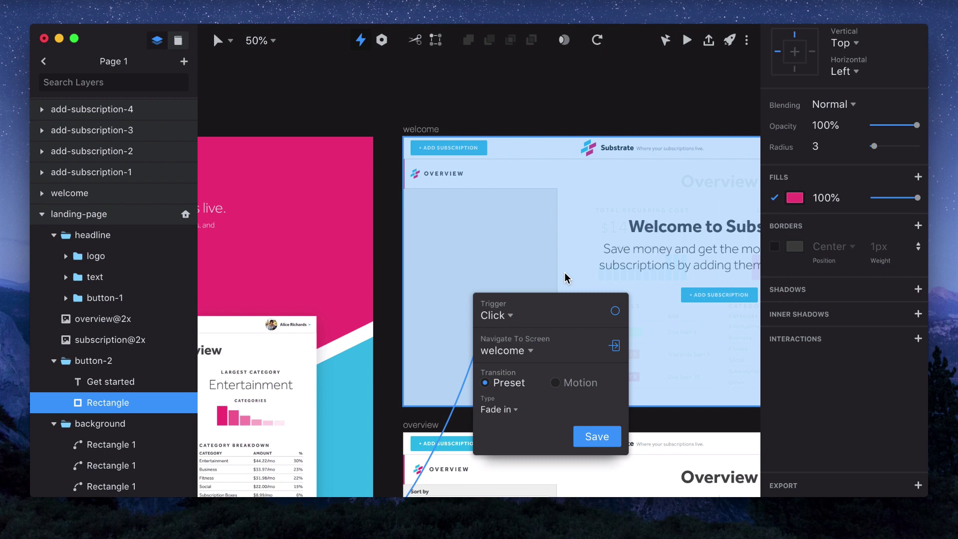
{"action": "left_click", "coordinate": [594, 437]}
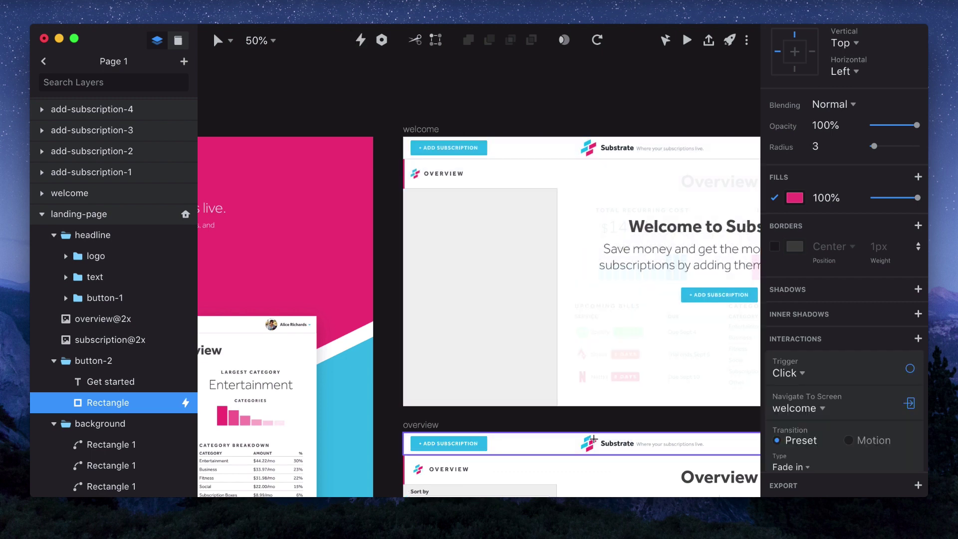
Step: Copy the click-to-welcome interaction from the upper GET STARTED button
{"action": "left_click", "coordinate": [608, 412]}
{"action": "scroll", "coordinate": [607, 412], "scroll_direction": "left", "scroll_amount": 6}
{"action": "scroll", "coordinate": [608, 412], "scroll_direction": "down", "scroll_amount": 2}
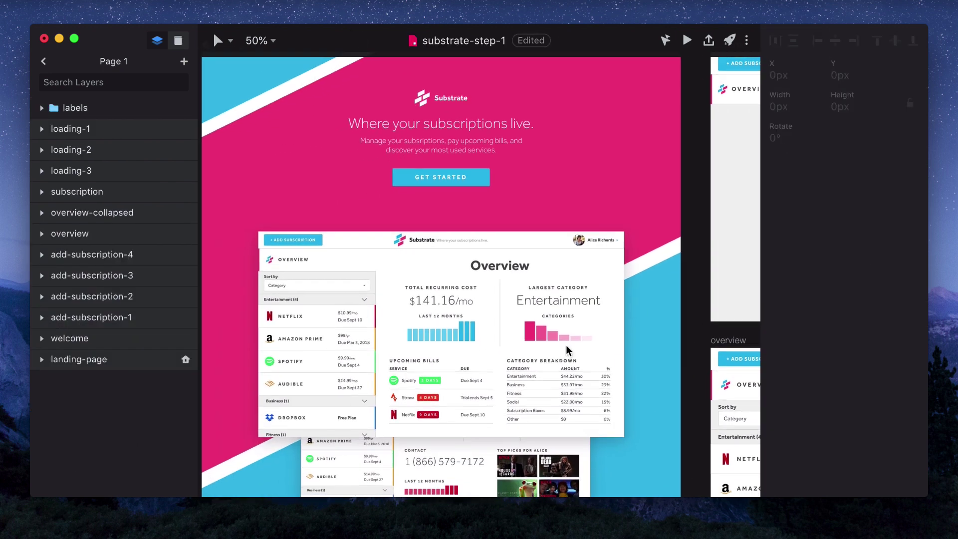
{"action": "left_click", "coordinate": [471, 179]}
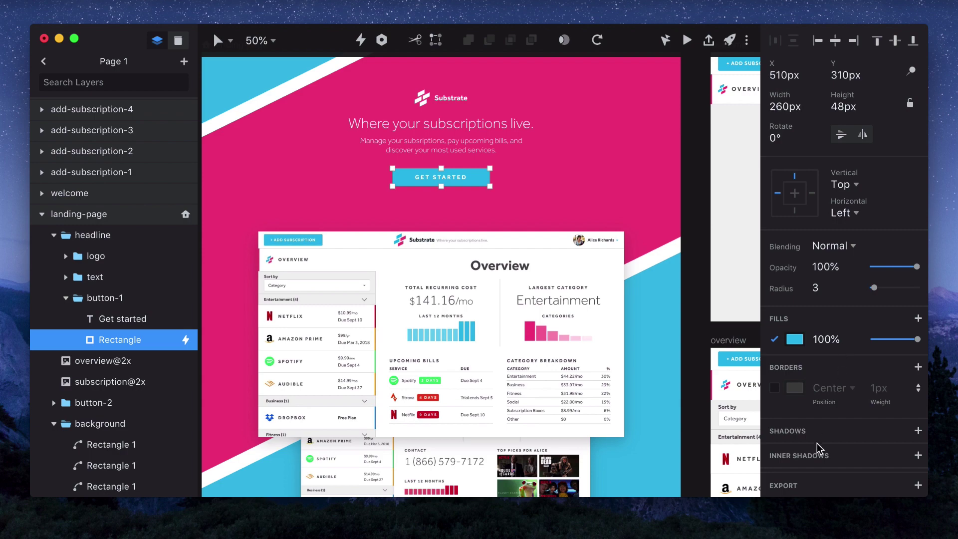
{"action": "scroll", "coordinate": [818, 448], "scroll_direction": "down", "scroll_amount": 5}
{"action": "right_click", "coordinate": [847, 226]}
{"action": "left_click", "coordinate": [858, 225]}
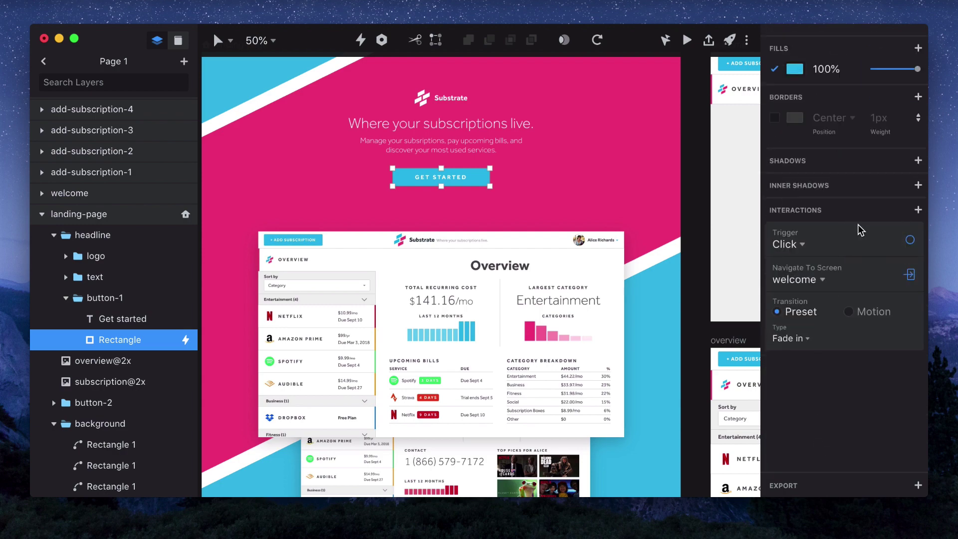
{"action": "right_click", "coordinate": [857, 234]}
{"action": "left_click", "coordinate": [883, 246]}
Step: Paste the copied interaction onto the lower GET STARTED button
{"action": "scroll", "coordinate": [588, 360], "scroll_direction": "down", "scroll_amount": 10}
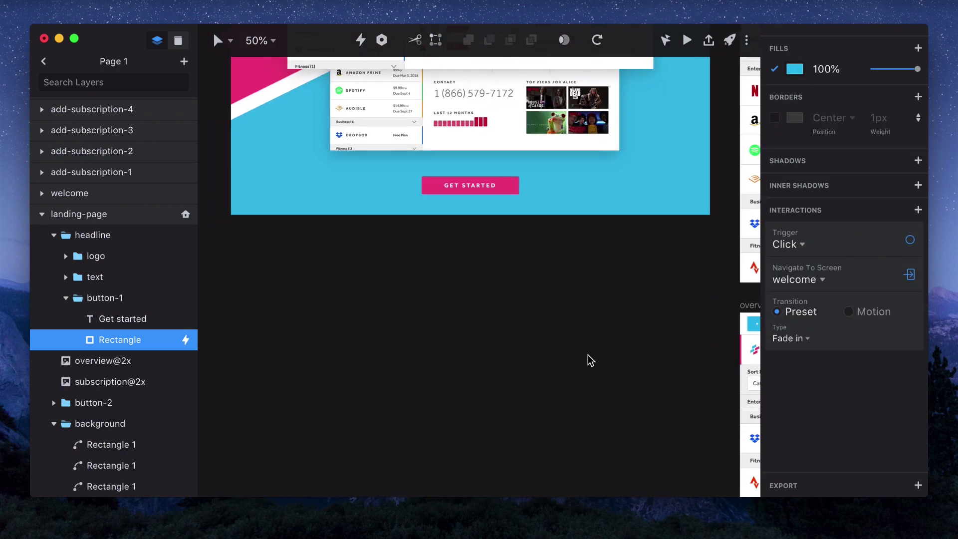
{"action": "left_click", "coordinate": [510, 173]}
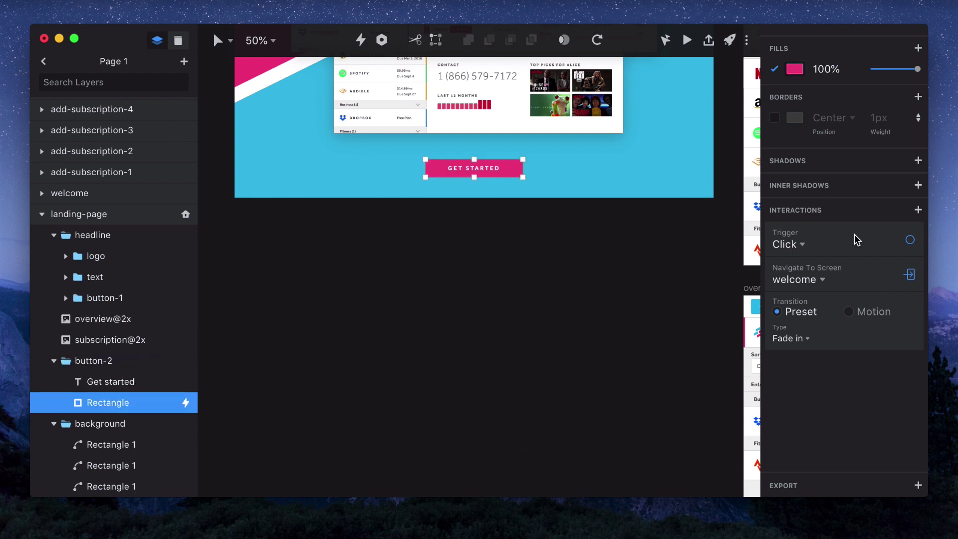
{"action": "right_click", "coordinate": [518, 172]}
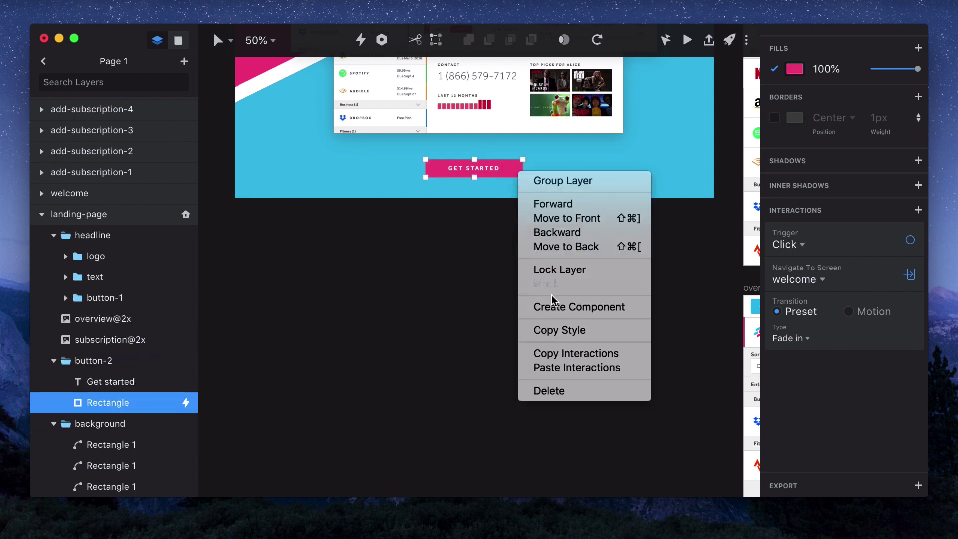
{"action": "left_click", "coordinate": [569, 371]}
Step: Preview the landing page and confirm GET STARTED leads to the welcome screen
{"action": "left_click", "coordinate": [444, 247]}
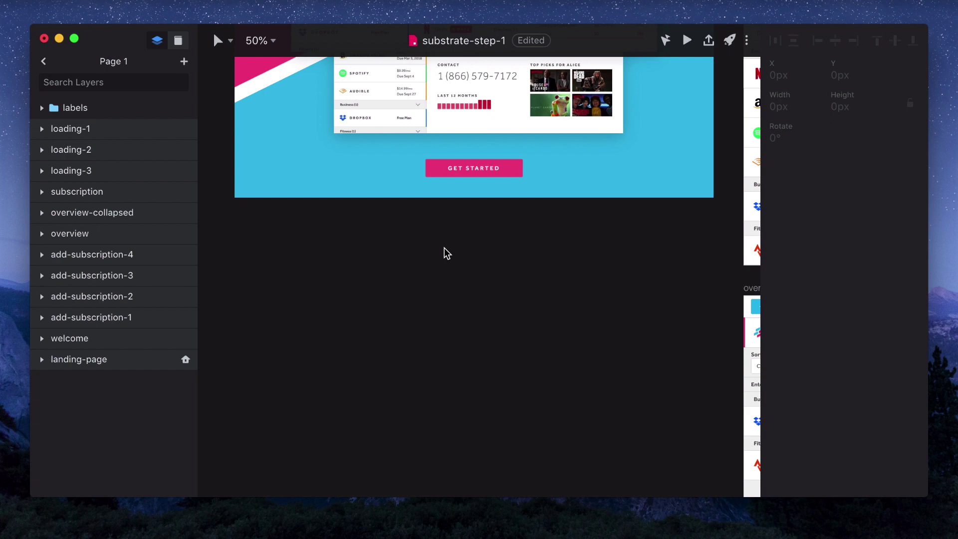
{"action": "scroll", "coordinate": [444, 248], "scroll_direction": "up", "scroll_amount": 5}
{"action": "scroll", "coordinate": [444, 248], "scroll_direction": "up", "scroll_amount": 4}
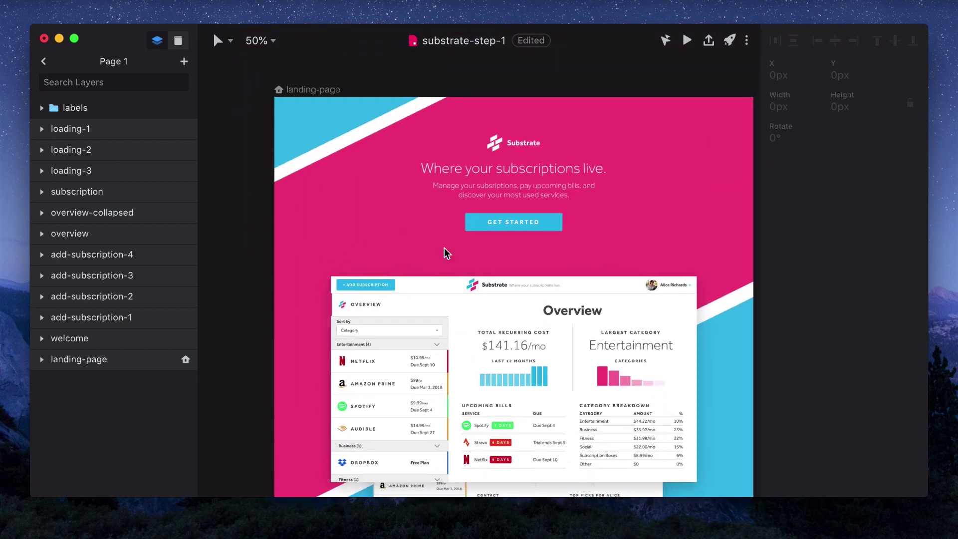
{"action": "left_click", "coordinate": [308, 89]}
{"action": "left_click", "coordinate": [687, 40]}
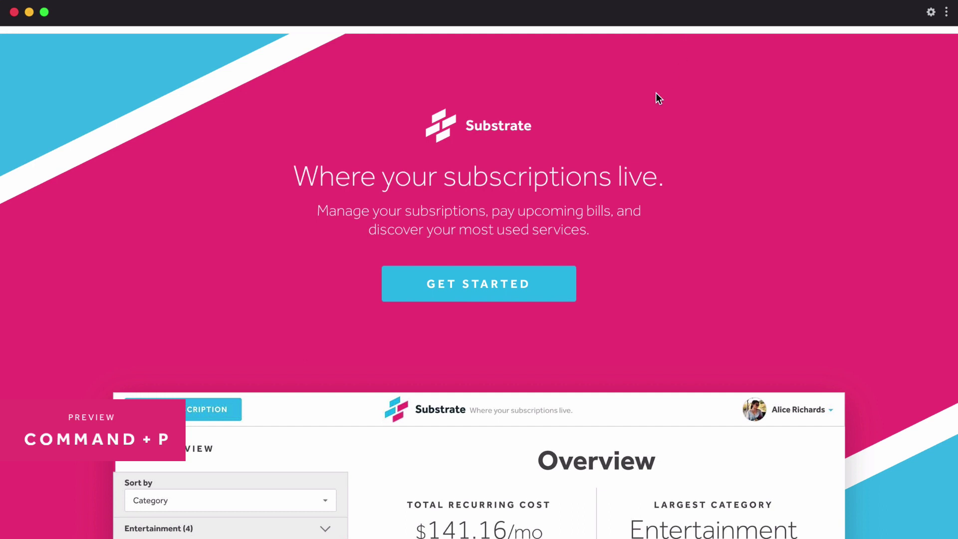
{"action": "left_click", "coordinate": [556, 291]}
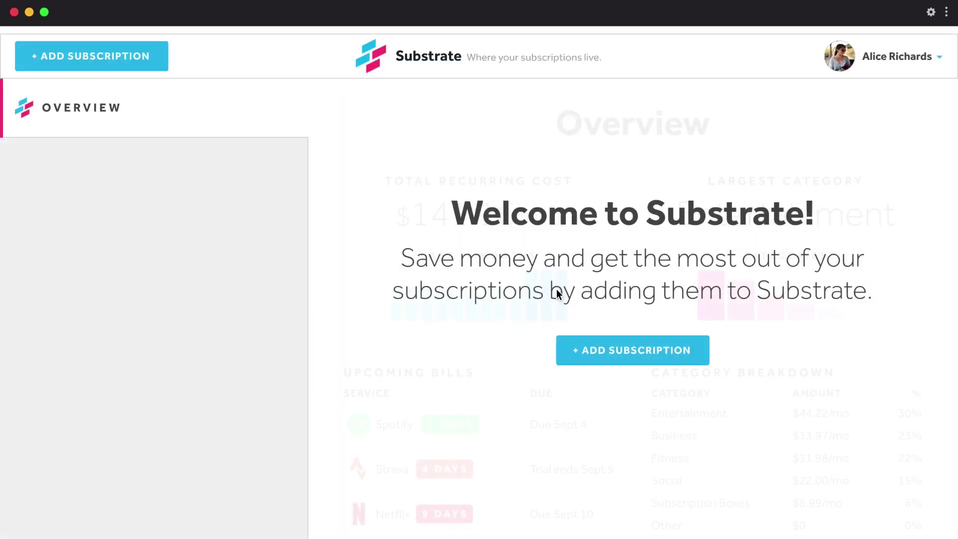
{"action": "left_click", "coordinate": [14, 12]}
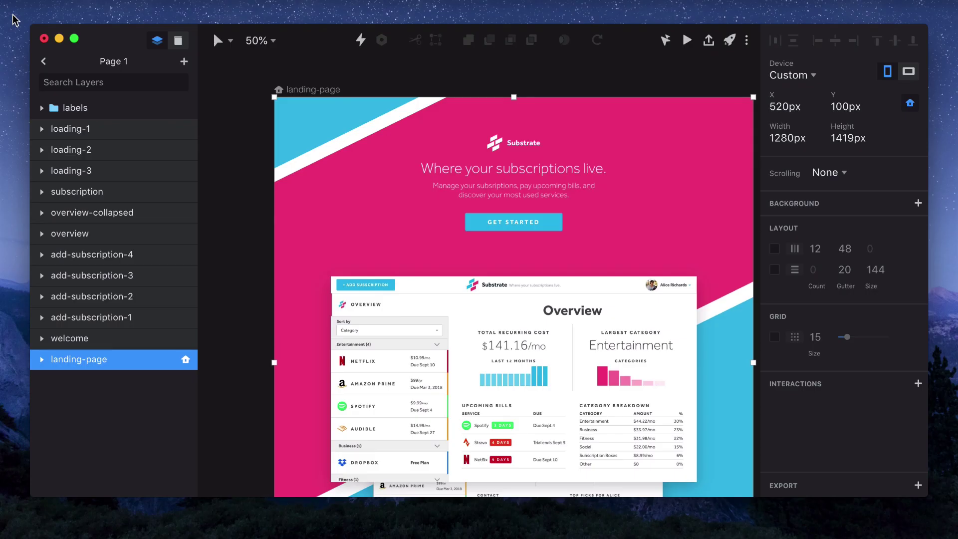
Step: Set the landing-page artboard's scrolling to Vertical
{"action": "left_click", "coordinate": [826, 173]}
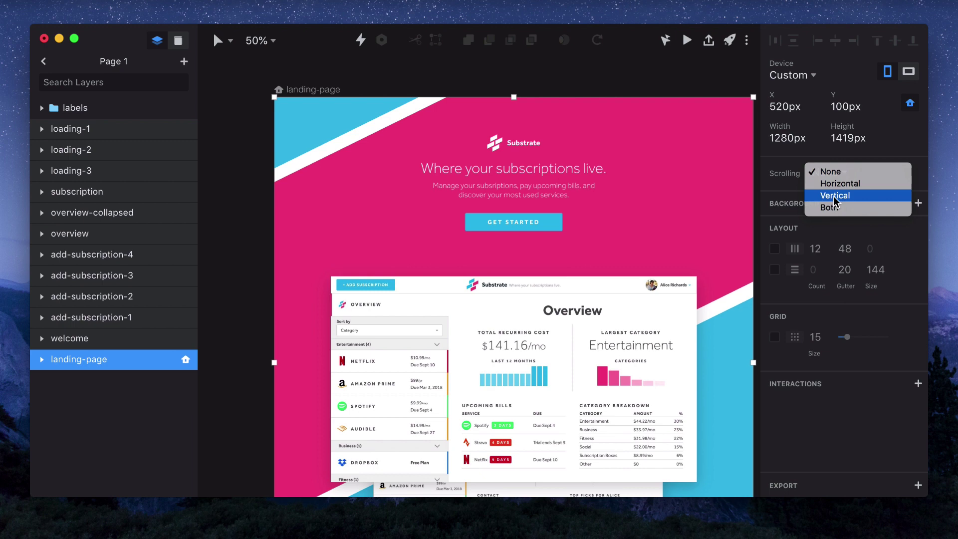
{"action": "left_click", "coordinate": [836, 196]}
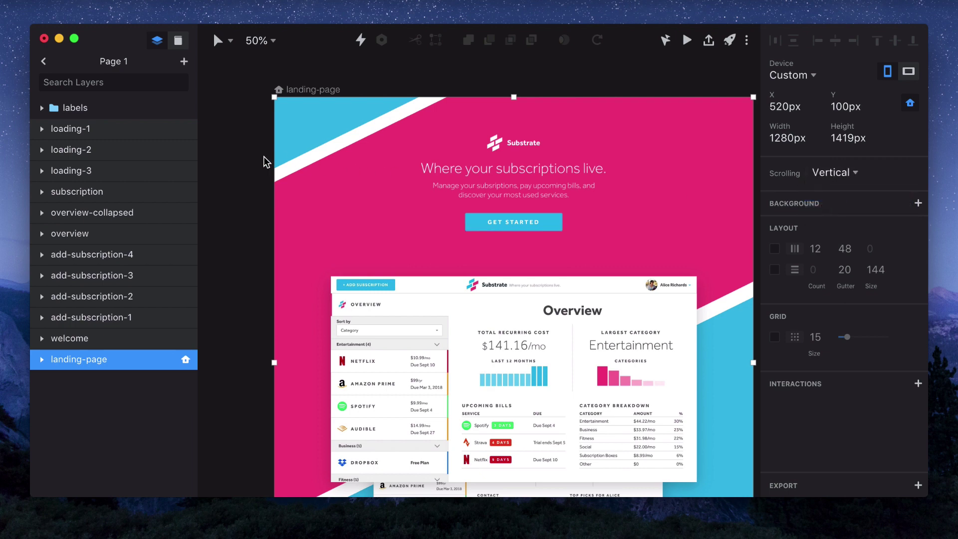
{"action": "left_click", "coordinate": [263, 160]}
Step: Link the welcome screen's Add Subscription button to add-subscription-1 with a Slide up transition
{"action": "scroll", "coordinate": [263, 161], "scroll_direction": "right", "scroll_amount": 10}
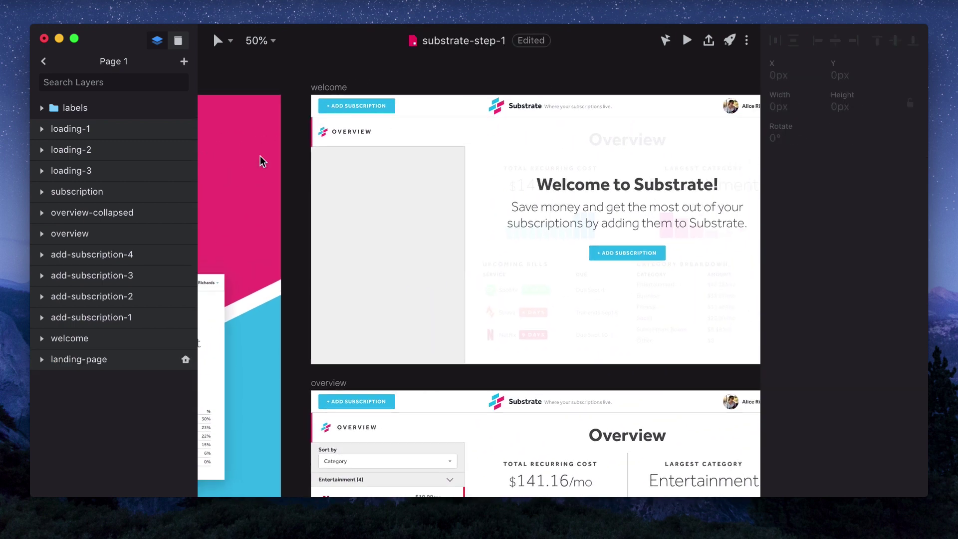
{"action": "left_click", "coordinate": [520, 270], "text": "super"}
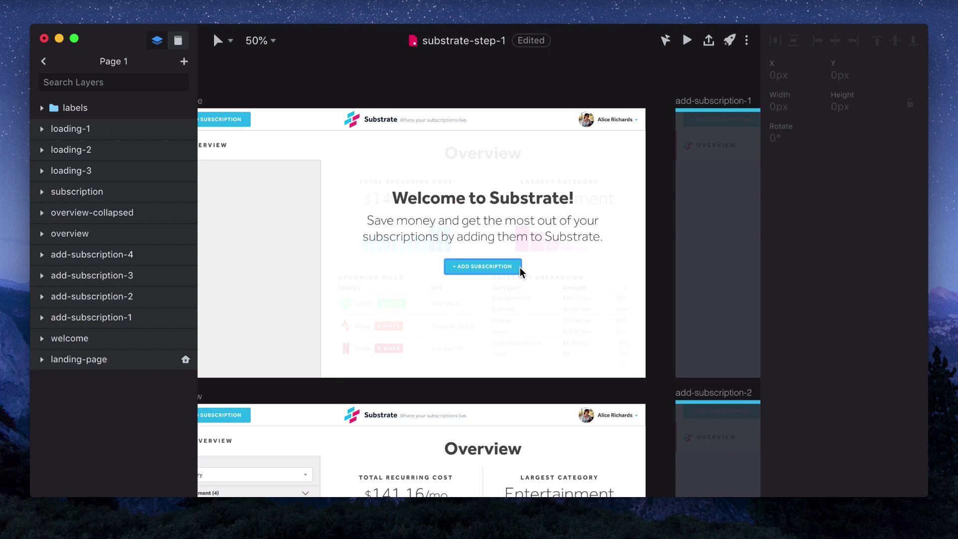
{"action": "scroll", "coordinate": [520, 270], "scroll_direction": "right", "scroll_amount": 5}
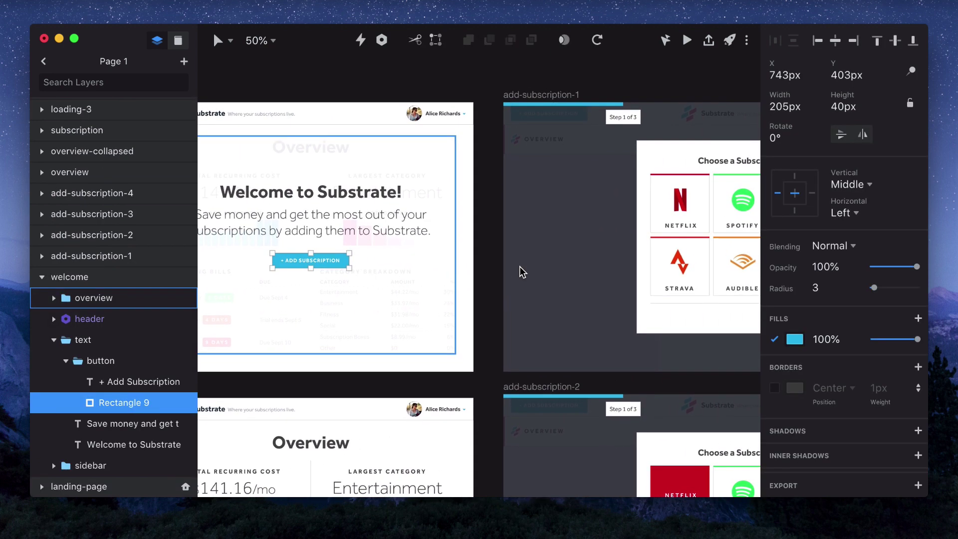
{"action": "key", "text": "w"}
{"action": "left_click", "coordinate": [567, 215]}
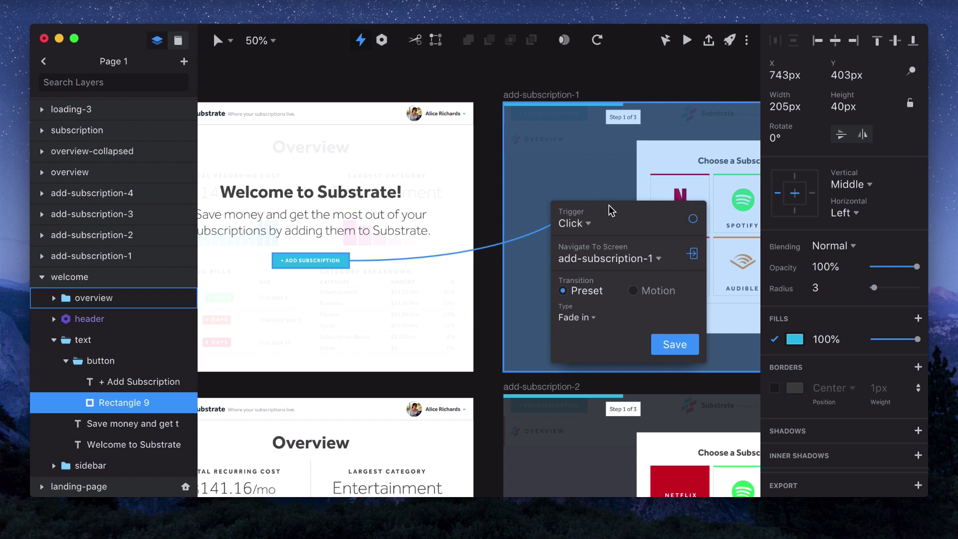
{"action": "left_click", "coordinate": [570, 319]}
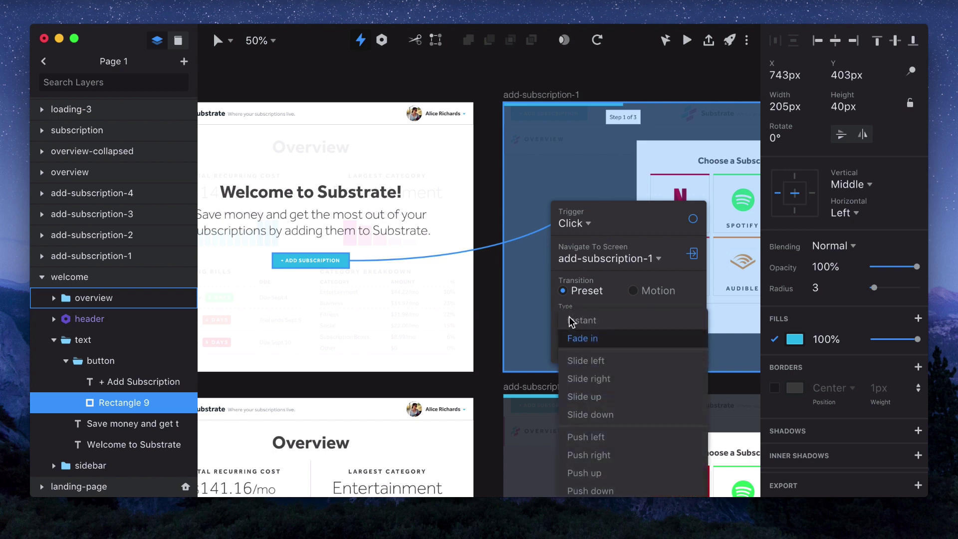
{"action": "left_click", "coordinate": [583, 396]}
{"action": "left_click", "coordinate": [665, 346]}
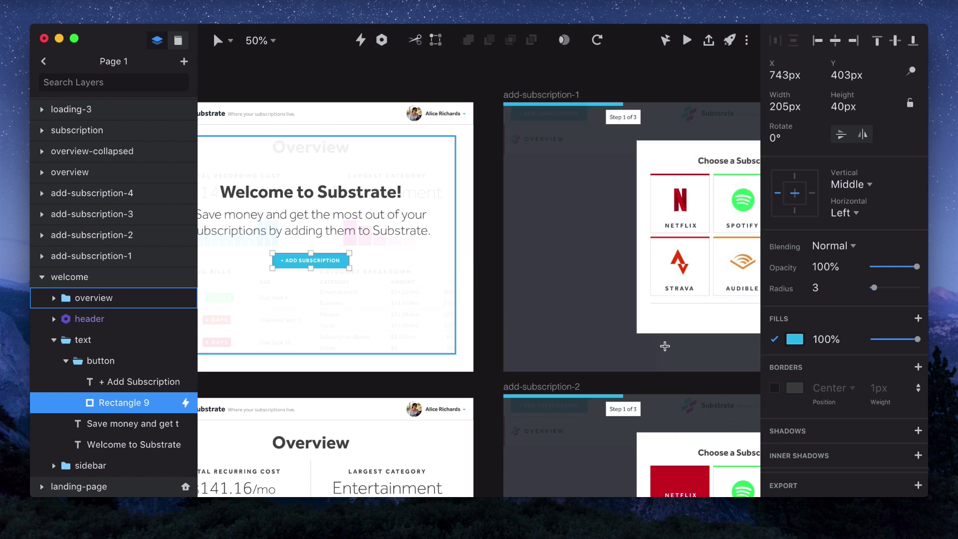
Step: Link the Netflix card on add-subscription-1 to add-subscription-2 with an Instant transition
{"action": "scroll", "coordinate": [665, 346], "scroll_direction": "right", "scroll_amount": 10}
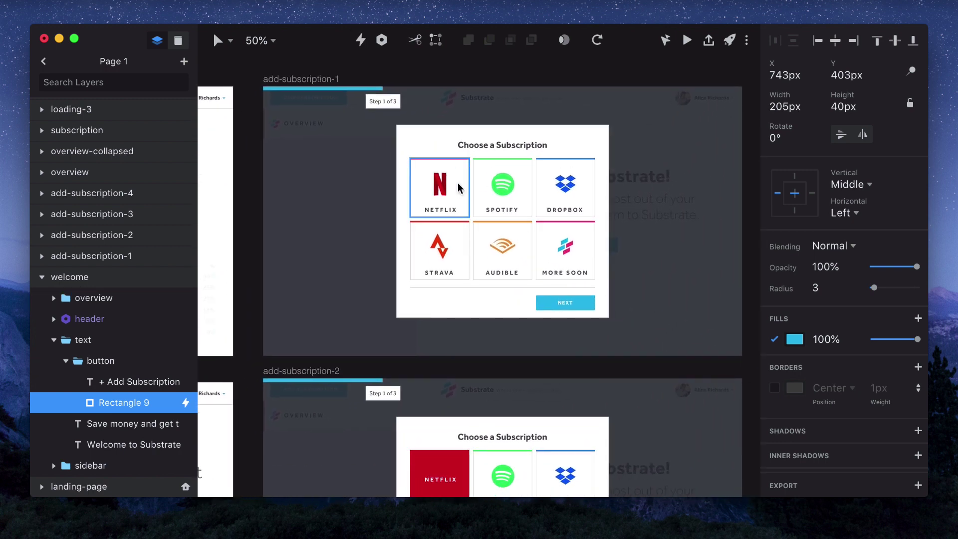
{"action": "left_click", "coordinate": [458, 188]}
{"action": "key", "text": "c"}
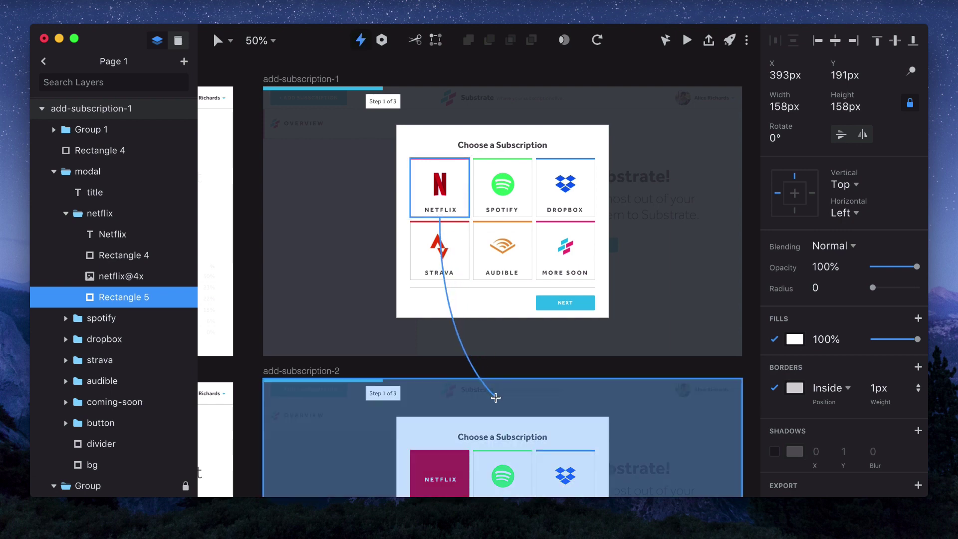
{"action": "left_click", "coordinate": [497, 402]}
{"action": "left_click", "coordinate": [504, 442]}
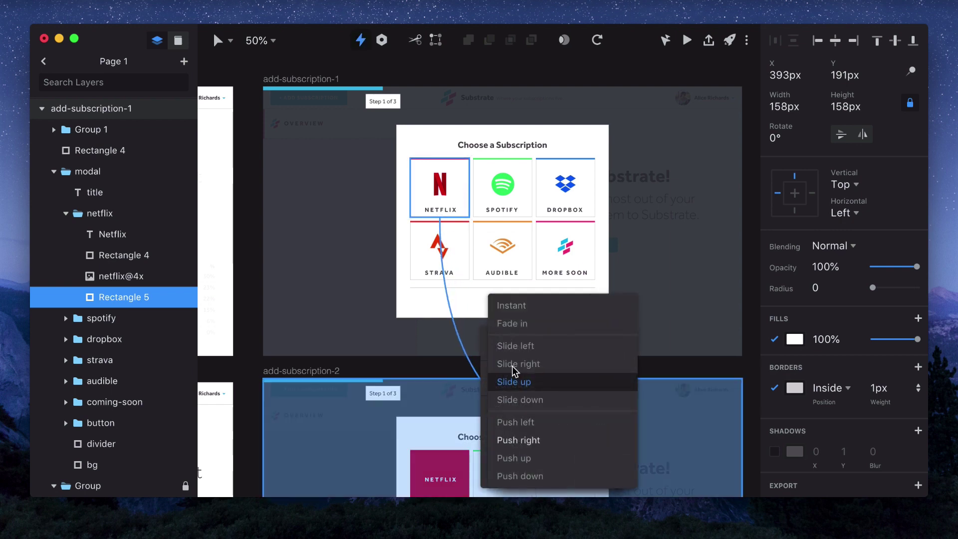
{"action": "left_click", "coordinate": [524, 312]}
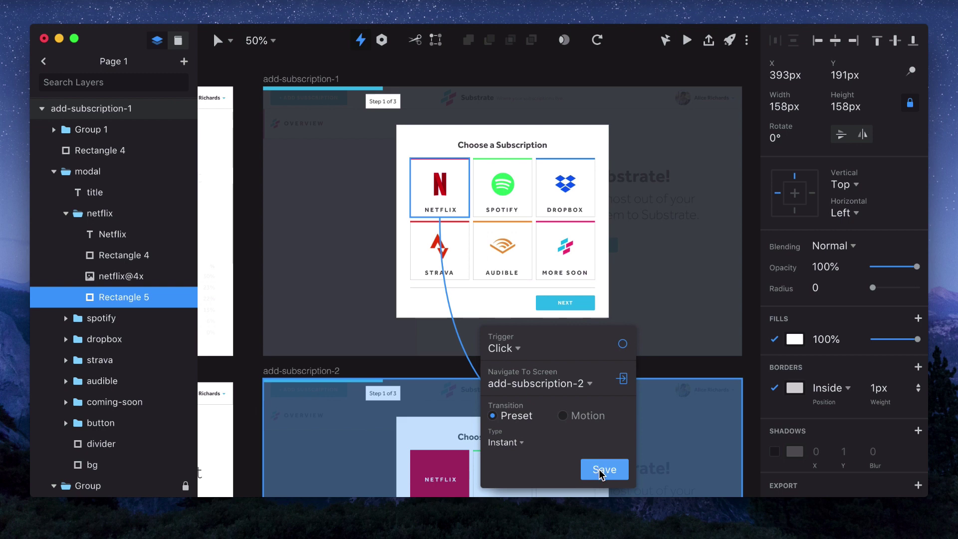
{"action": "left_click", "coordinate": [600, 469]}
{"action": "scroll", "coordinate": [598, 469], "scroll_direction": "down", "scroll_amount": 8}
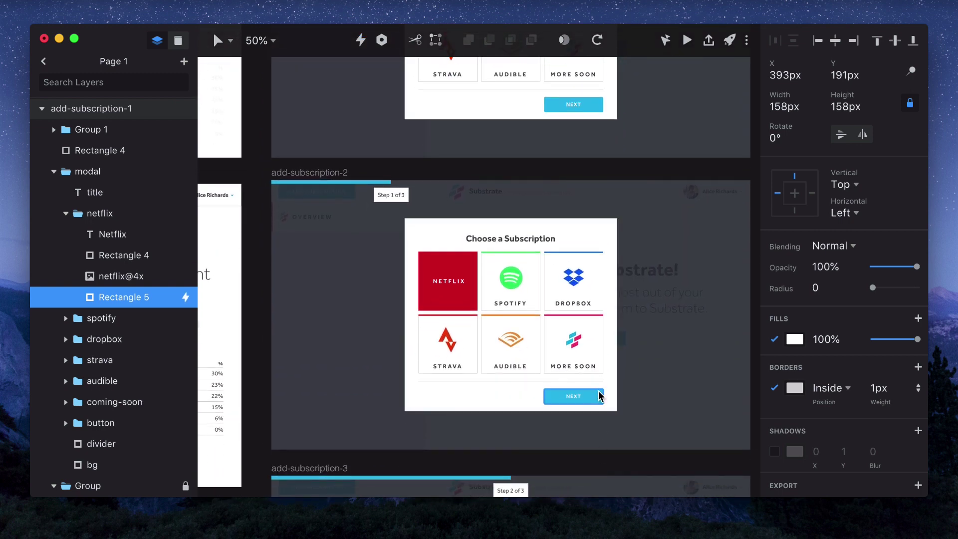
Step: Link add-subscription-2's NEXT button to add-subscription-3 with Slide left
{"action": "left_click", "coordinate": [599, 397]}
{"action": "scroll", "coordinate": [597, 397], "scroll_direction": "down", "scroll_amount": 8}
{"action": "key", "text": "c"}
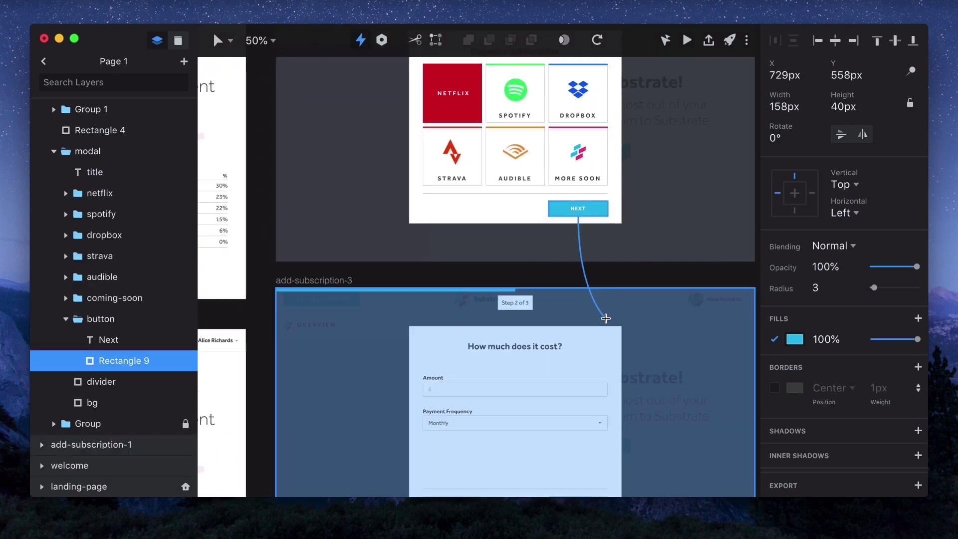
{"action": "left_click", "coordinate": [605, 319]}
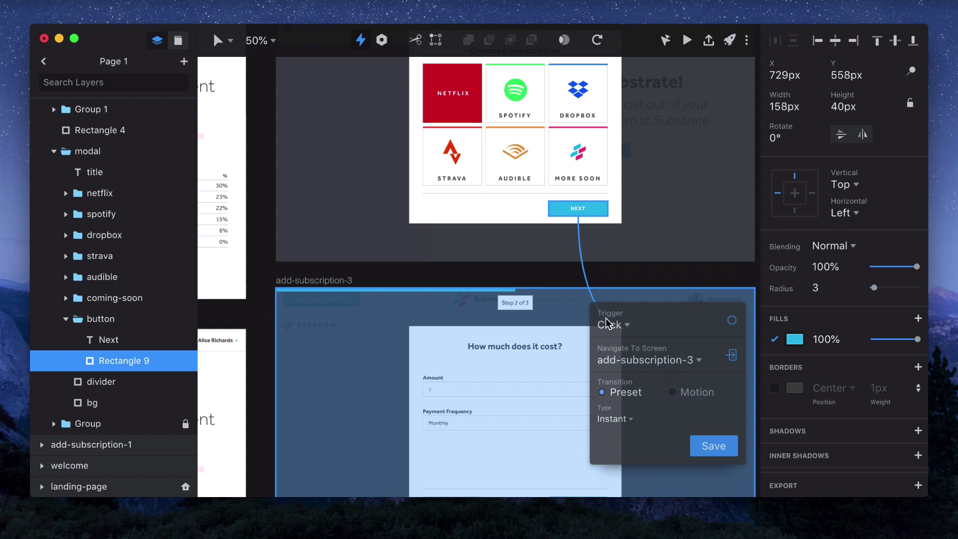
{"action": "left_click", "coordinate": [622, 423]}
{"action": "left_click", "coordinate": [632, 351]}
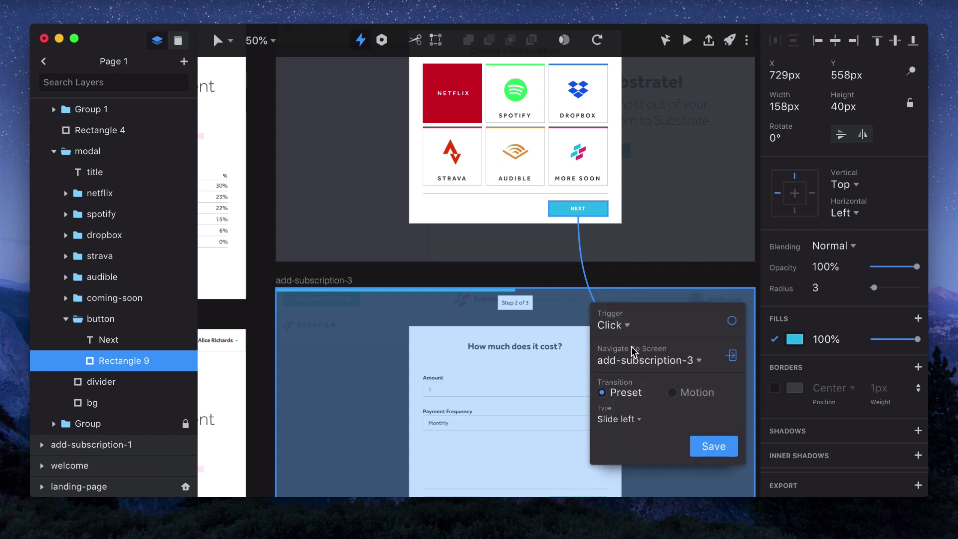
{"action": "left_click", "coordinate": [709, 446]}
{"action": "scroll", "coordinate": [701, 439], "scroll_direction": "down", "scroll_amount": 13}
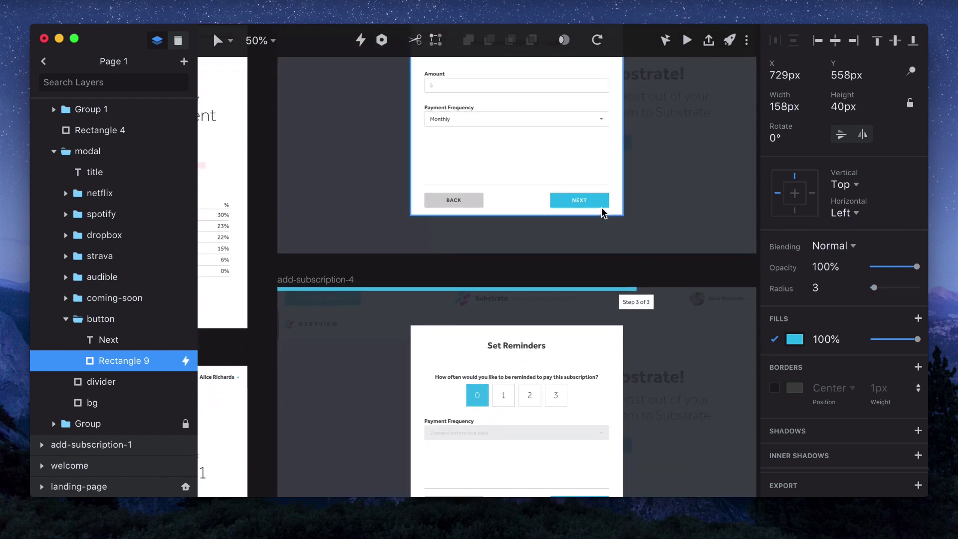
Step: Link add-subscription-3's NEXT button to add-subscription-4 with Slide left
{"action": "left_click", "coordinate": [596, 203]}
{"action": "key", "text": "c"}
{"action": "left_click", "coordinate": [577, 314]}
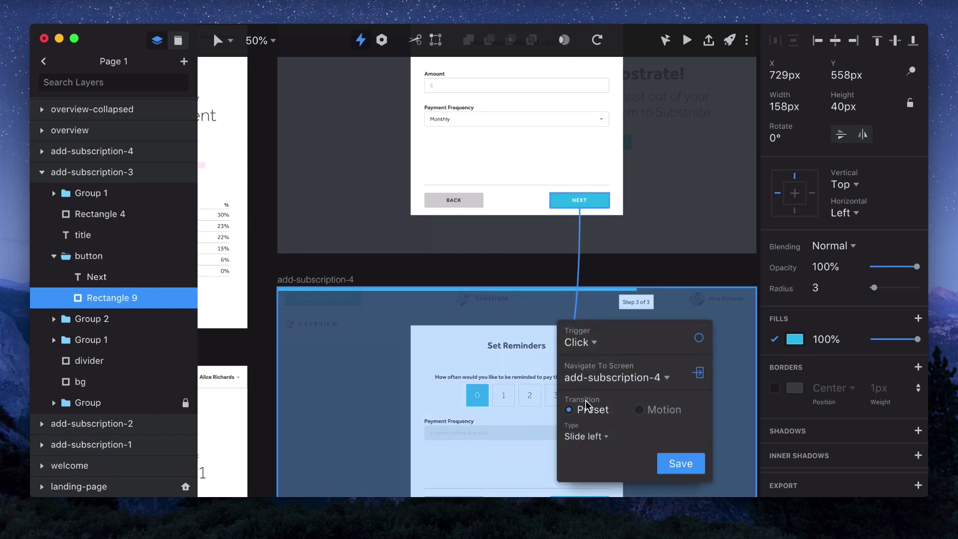
{"action": "left_click", "coordinate": [681, 463]}
{"action": "scroll", "coordinate": [689, 460], "scroll_direction": "down", "scroll_amount": 6}
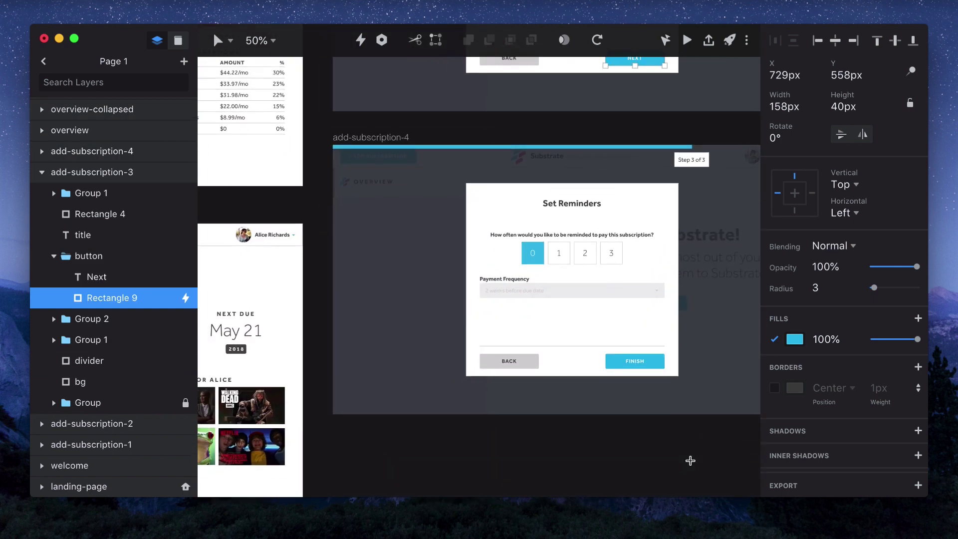
Step: Link the FINISH button on add-subscription-4 back to overview with Slide down
{"action": "left_click", "coordinate": [664, 368]}
{"action": "key", "text": "c"}
{"action": "scroll", "coordinate": [663, 365], "scroll_direction": "up", "scroll_amount": 15}
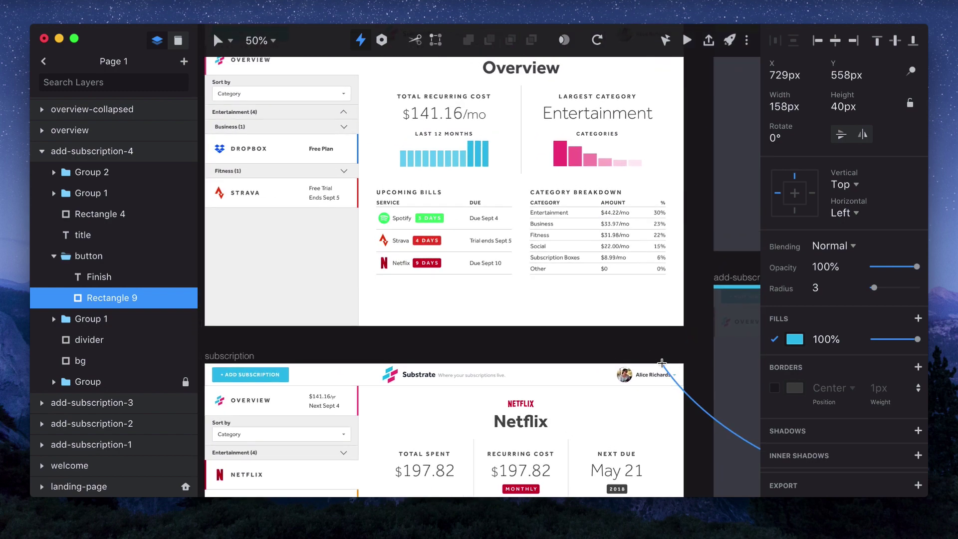
{"action": "scroll", "coordinate": [661, 363], "scroll_direction": "up", "scroll_amount": 4}
{"action": "left_click", "coordinate": [546, 205]}
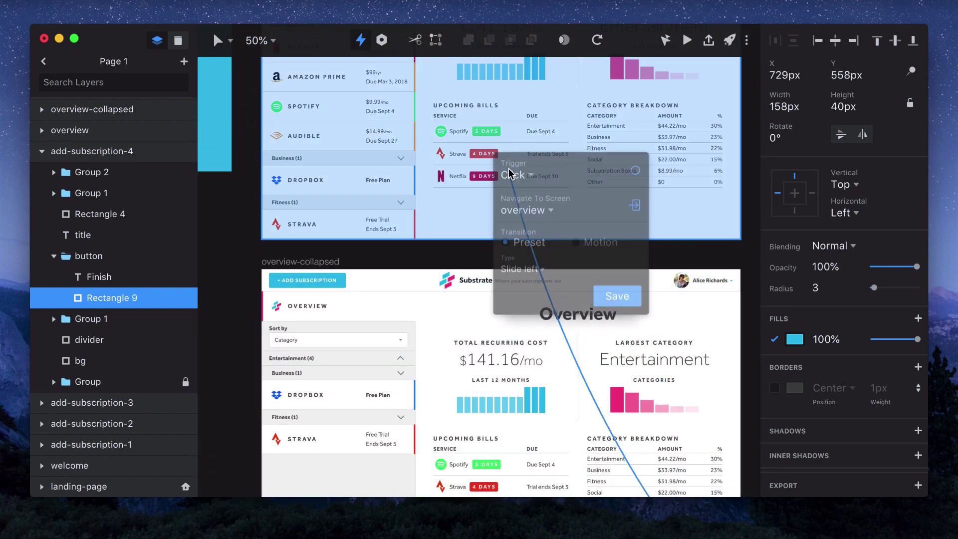
{"action": "left_click", "coordinate": [521, 270]}
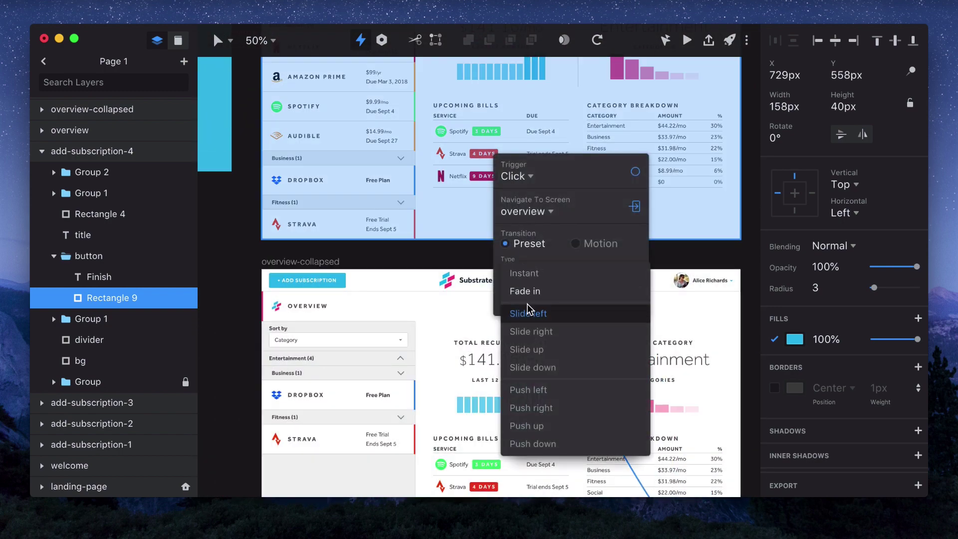
{"action": "left_click", "coordinate": [534, 368]}
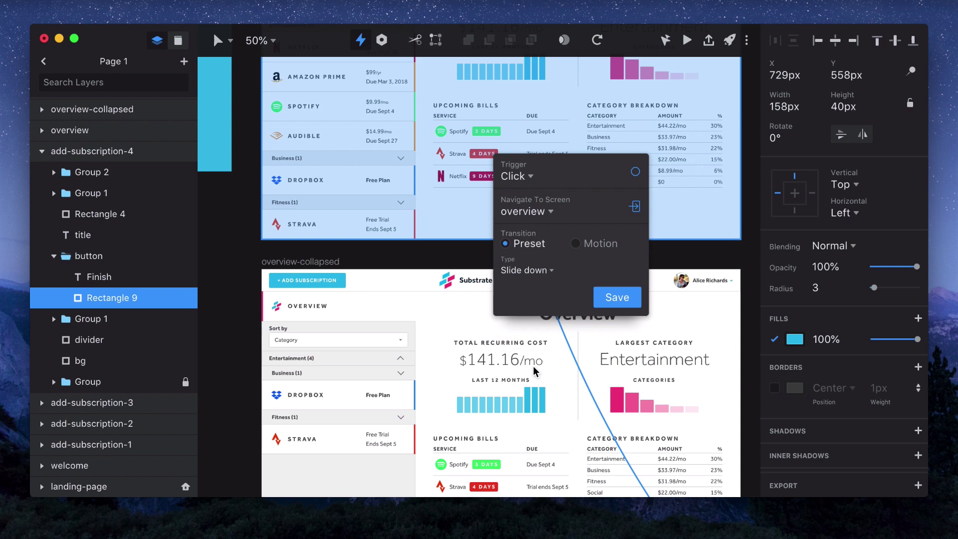
{"action": "left_click", "coordinate": [616, 296]}
{"action": "scroll", "coordinate": [615, 296], "scroll_direction": "up", "scroll_amount": 4}
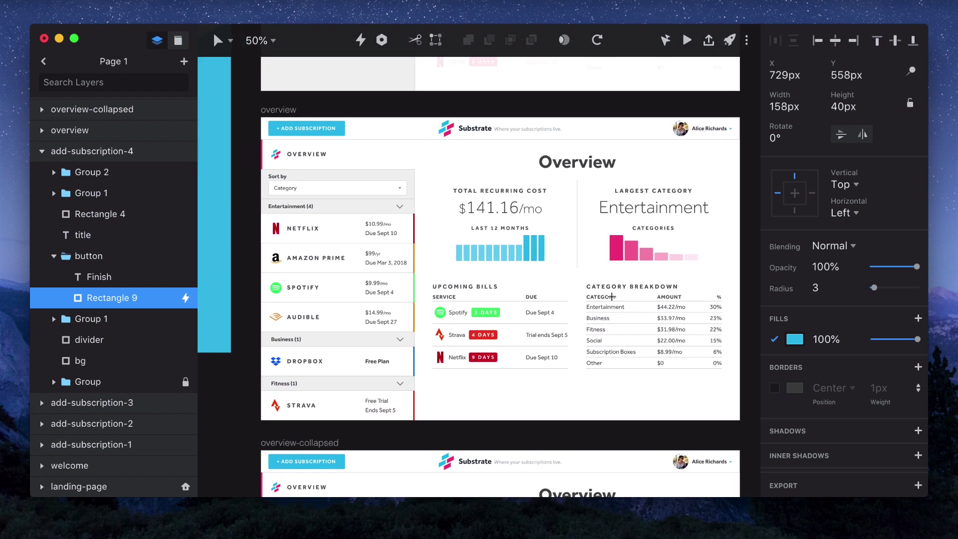
Step: Link overview's Entertainment (4) header to overview-collapsed with an Instant transition
{"action": "scroll", "coordinate": [531, 260], "scroll_direction": "right", "scroll_amount": 2}
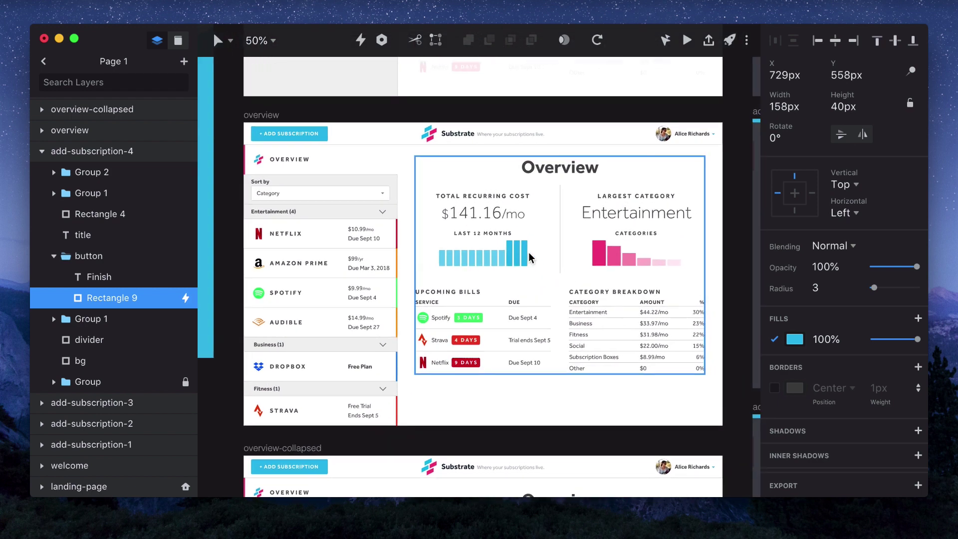
{"action": "left_click", "coordinate": [334, 216]}
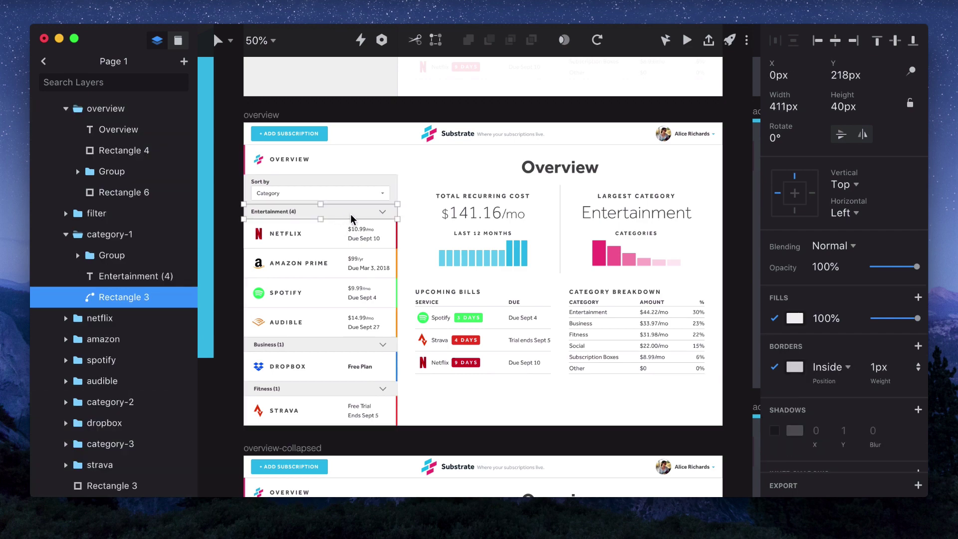
{"action": "key", "text": "w"}
{"action": "scroll", "coordinate": [352, 217], "scroll_direction": "down", "scroll_amount": 8}
{"action": "scroll", "coordinate": [353, 216], "scroll_direction": "down", "scroll_amount": 2}
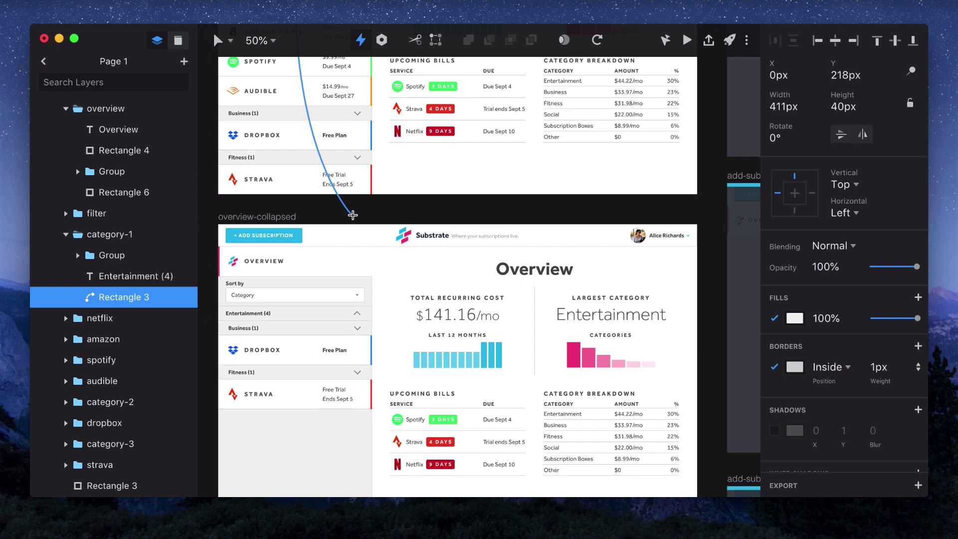
{"action": "left_click", "coordinate": [350, 262]}
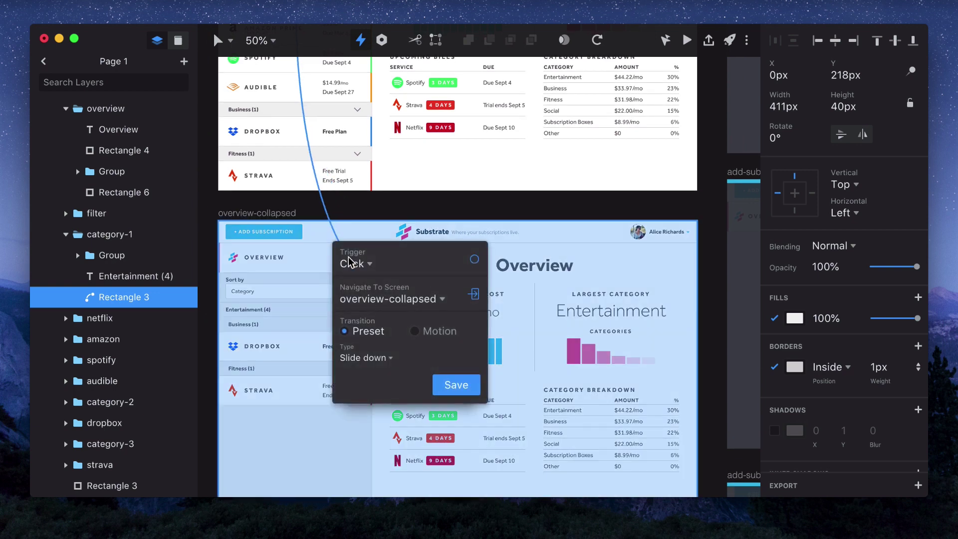
{"action": "left_click", "coordinate": [372, 359]}
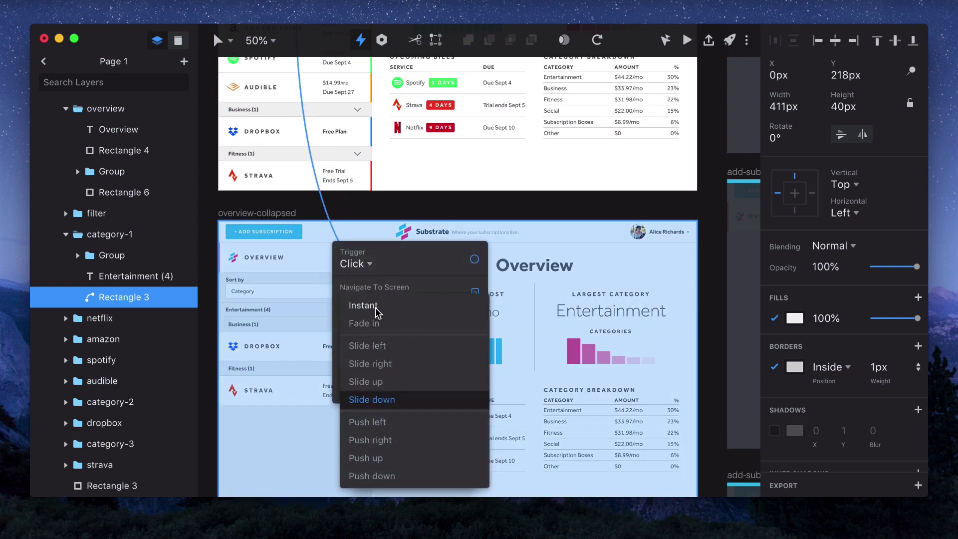
{"action": "left_click", "coordinate": [377, 310]}
{"action": "left_click", "coordinate": [457, 384]}
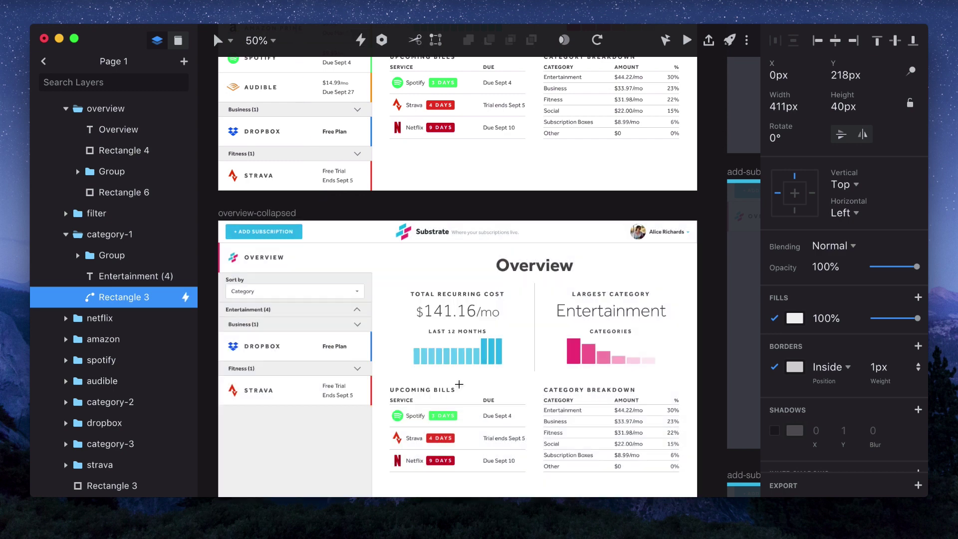
Step: Start a link from the collapsed Entertainment (4) header back to the overview screen
{"action": "scroll", "coordinate": [459, 385], "scroll_direction": "up", "scroll_amount": 3}
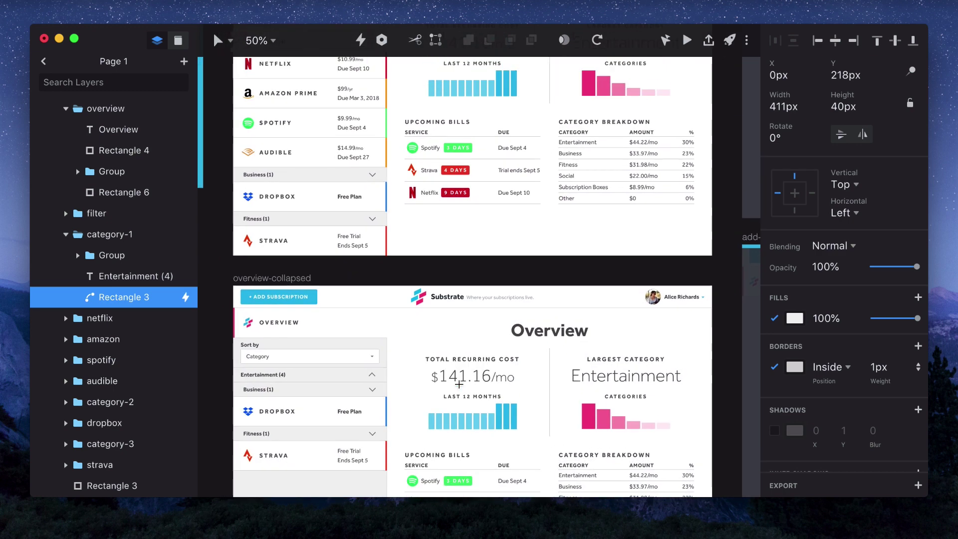
{"action": "left_click", "coordinate": [329, 384]}
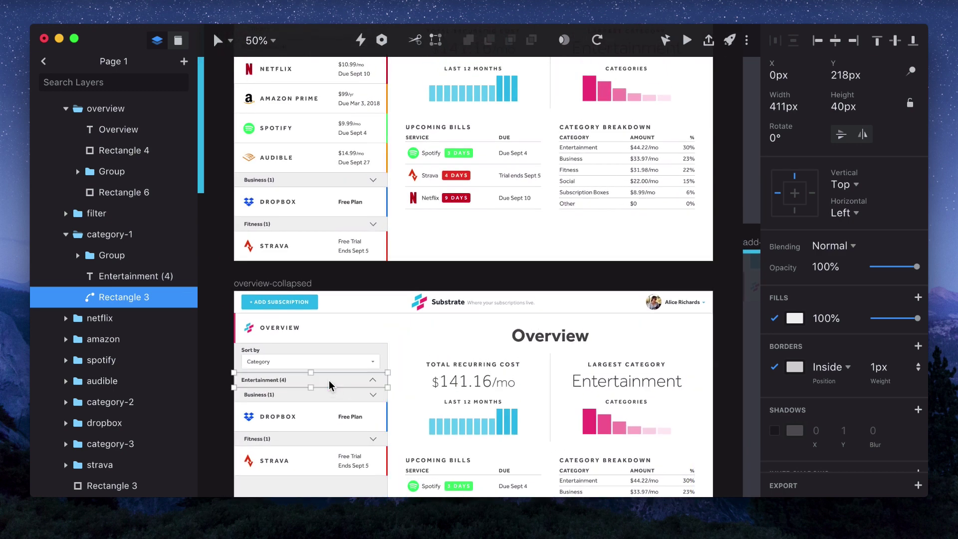
{"action": "key", "text": "c"}
{"action": "left_click", "coordinate": [328, 197]}
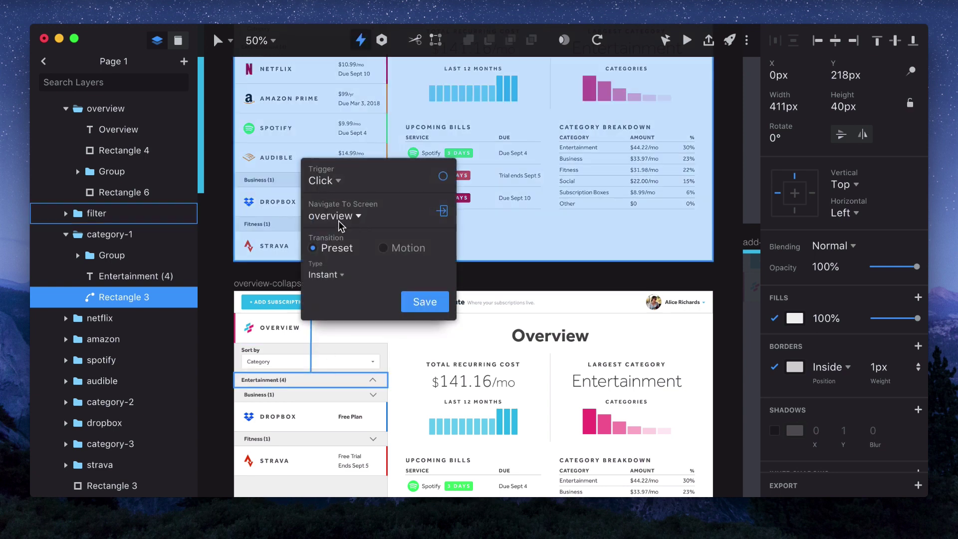
Step: Save the Instant link back to overview, then link overview's Netflix row to subscription with Fade in
{"action": "left_click", "coordinate": [424, 301]}
{"action": "scroll", "coordinate": [319, 199], "scroll_direction": "up", "scroll_amount": 10}
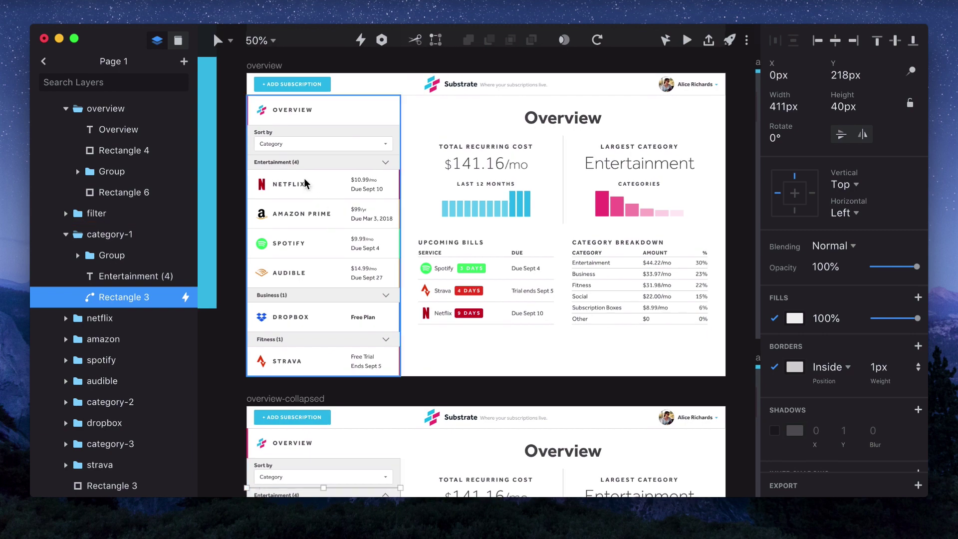
{"action": "double_click", "coordinate": [329, 184]}
{"action": "key", "text": "c"}
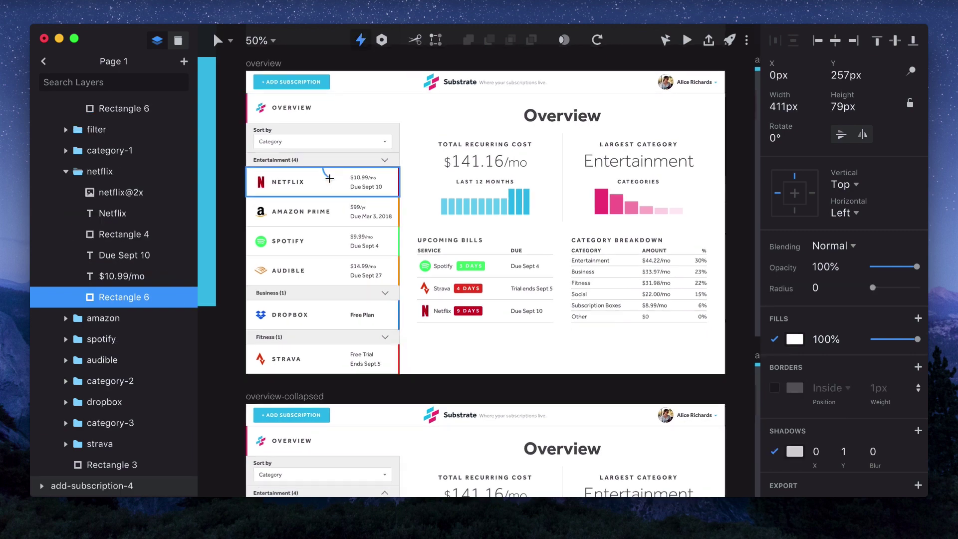
{"action": "scroll", "coordinate": [332, 180], "scroll_direction": "down", "scroll_amount": 10}
{"action": "left_click_drag", "start_coordinate": [346, 242], "coordinate": [347, 248]}
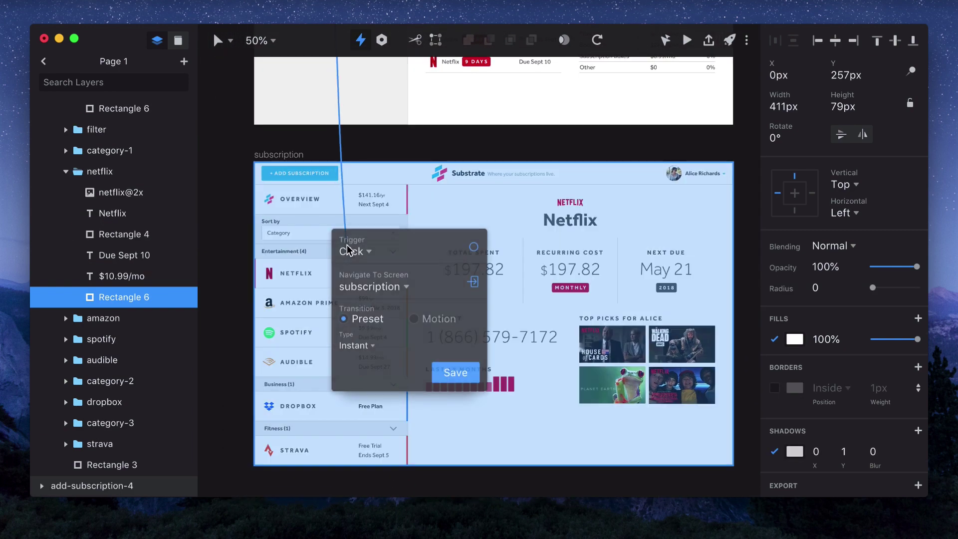
{"action": "left_click", "coordinate": [355, 348]}
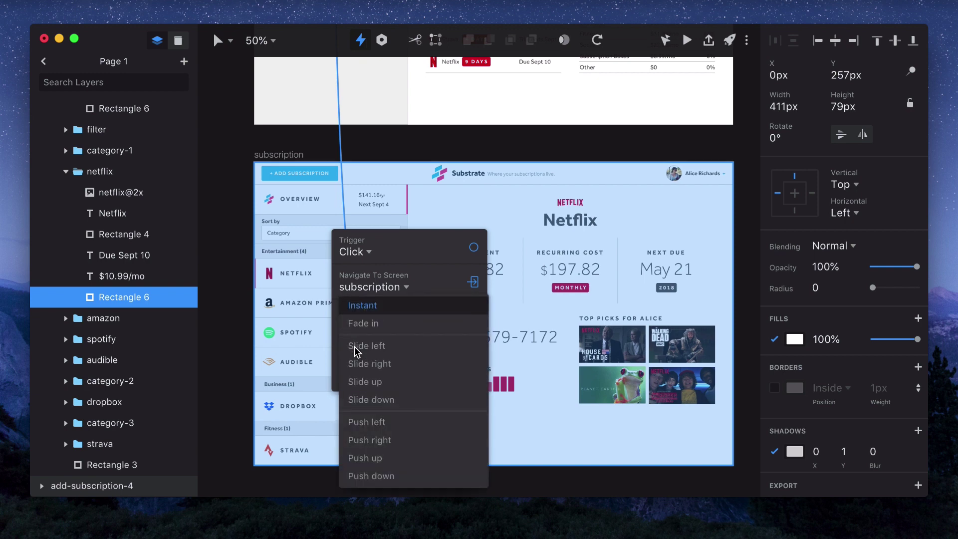
{"action": "left_click", "coordinate": [367, 325]}
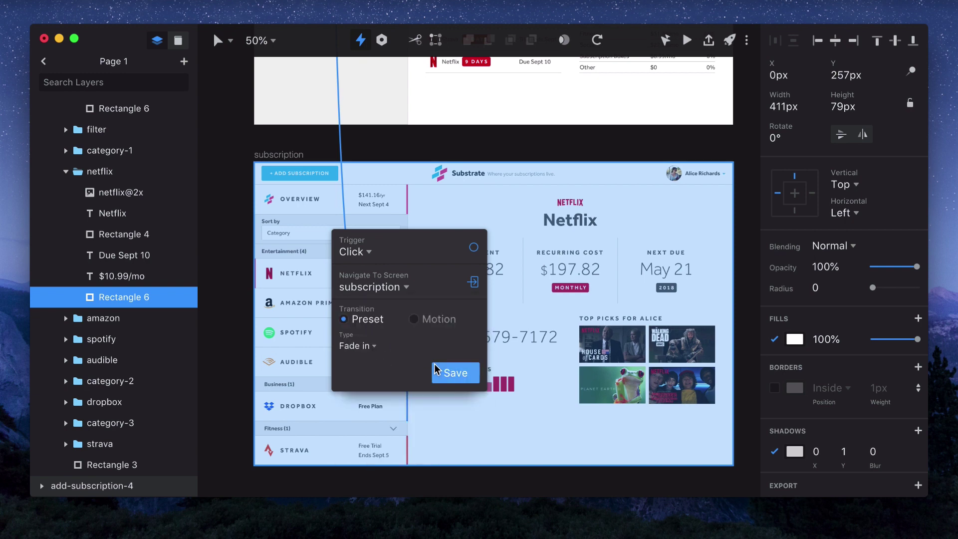
{"action": "left_click", "coordinate": [448, 373]}
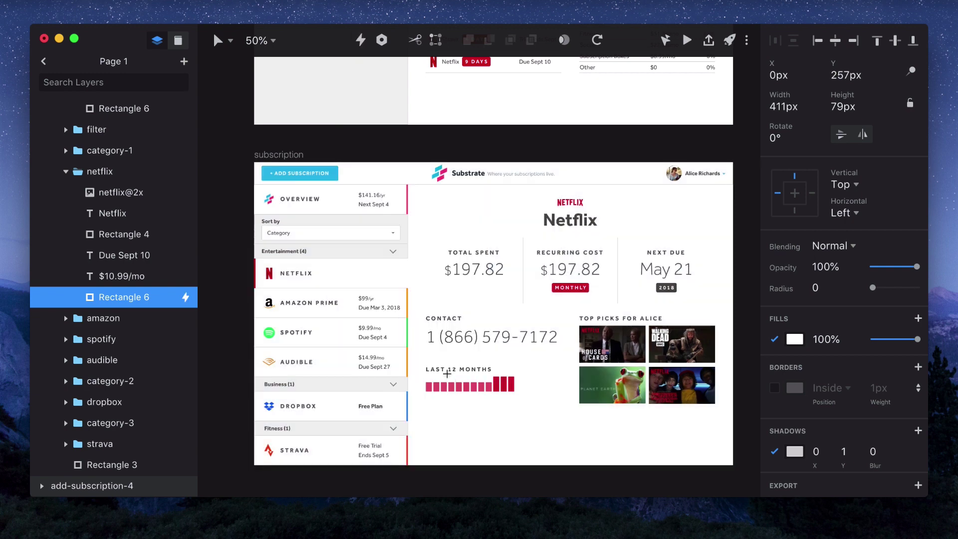
Step: Preview from the landing page: Get Started, add a Netflix subscription, then Next, Next, Finish
{"action": "left_click", "coordinate": [687, 41]}
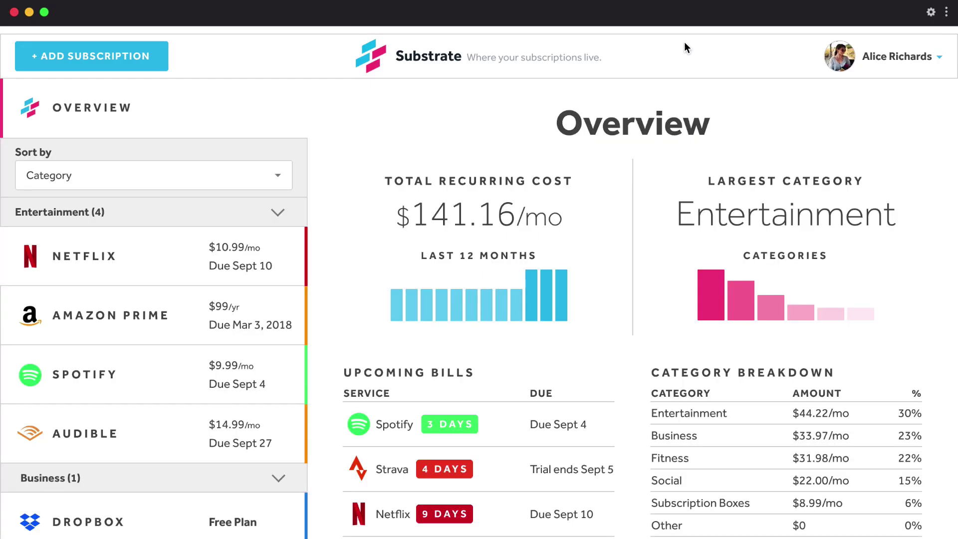
{"action": "left_click", "coordinate": [575, 223]}
{"action": "scroll", "coordinate": [574, 223], "scroll_direction": "down", "scroll_amount": 3}
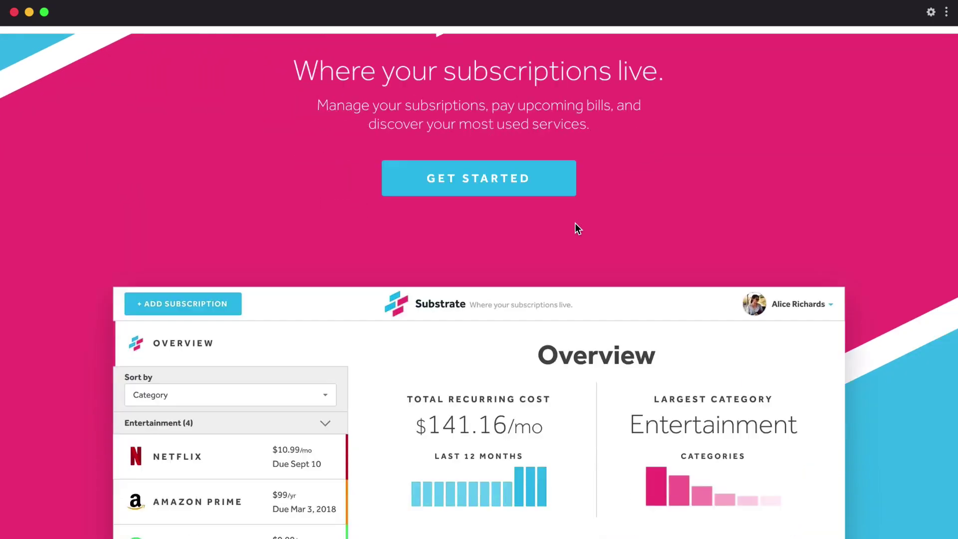
{"action": "scroll", "coordinate": [575, 229], "scroll_direction": "down", "scroll_amount": 5}
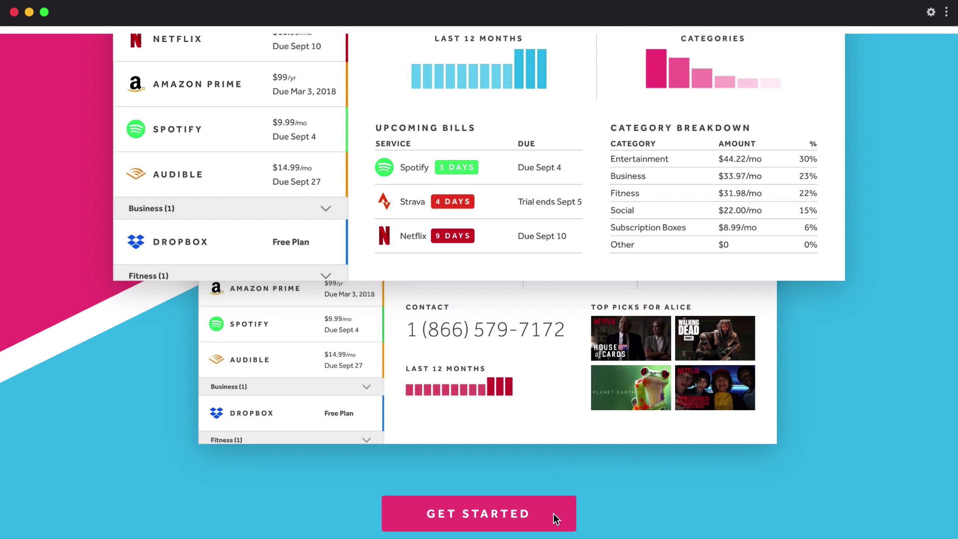
{"action": "left_click", "coordinate": [556, 519]}
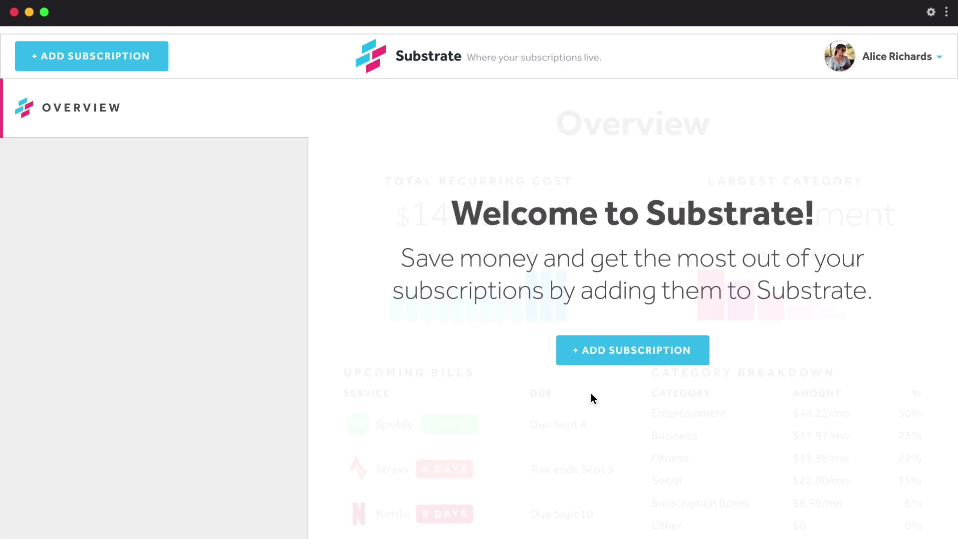
{"action": "left_click", "coordinate": [683, 350]}
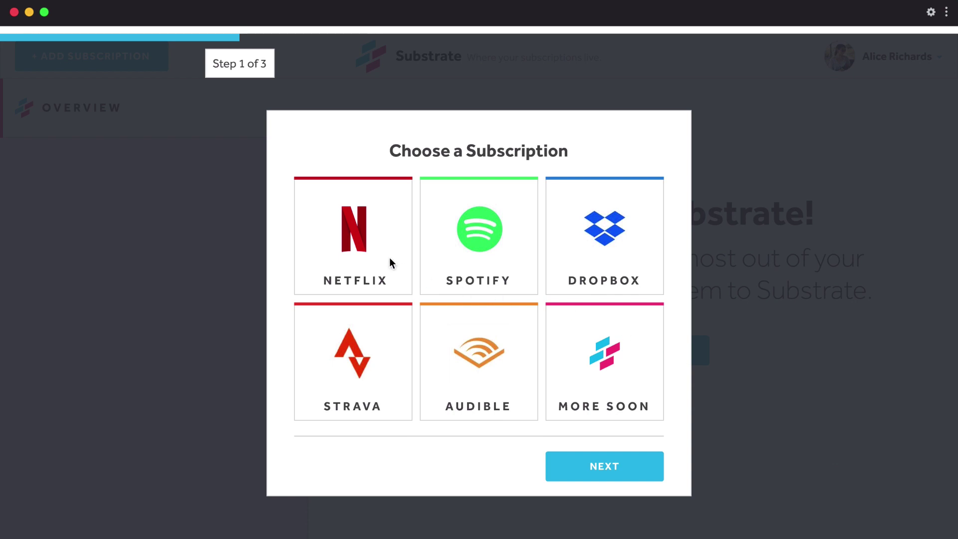
{"action": "left_click", "coordinate": [370, 242]}
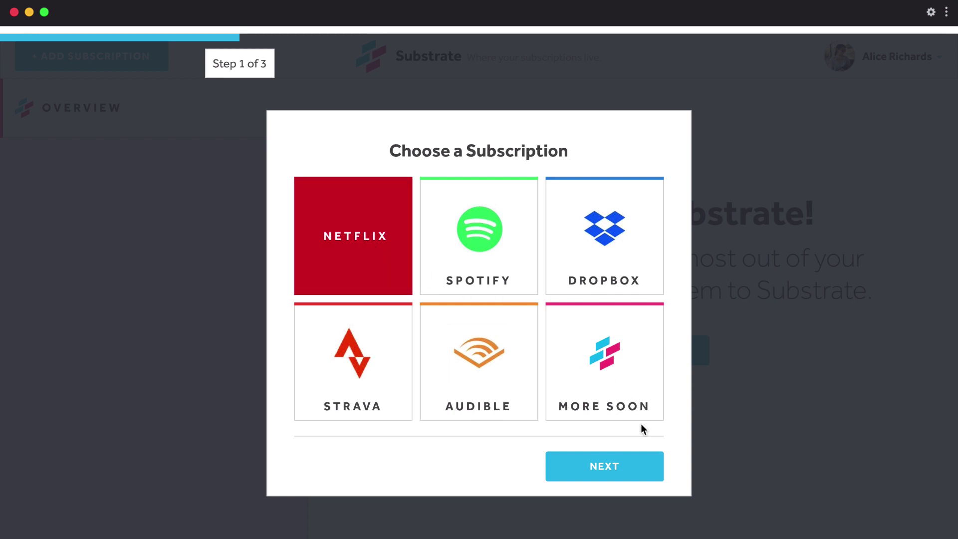
{"action": "left_click", "coordinate": [637, 469]}
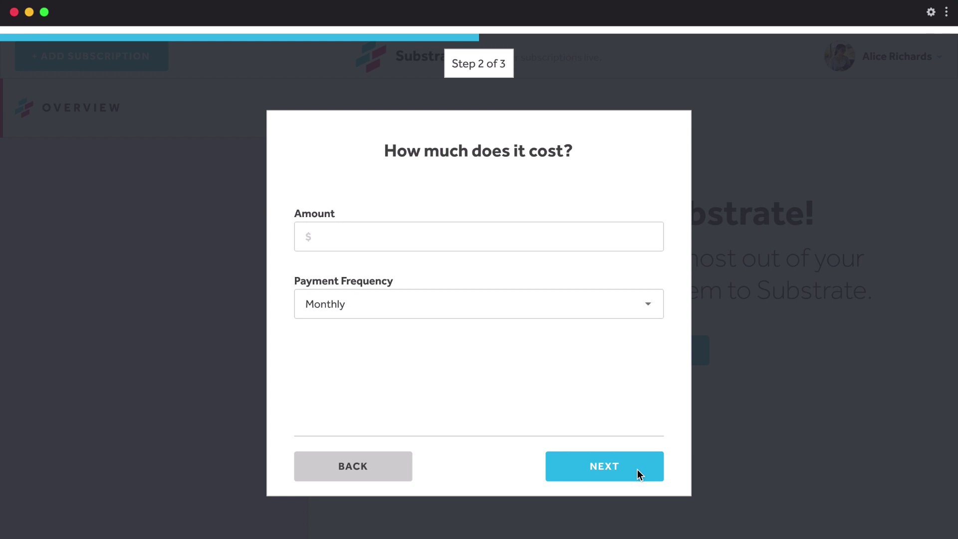
{"action": "left_click", "coordinate": [636, 469]}
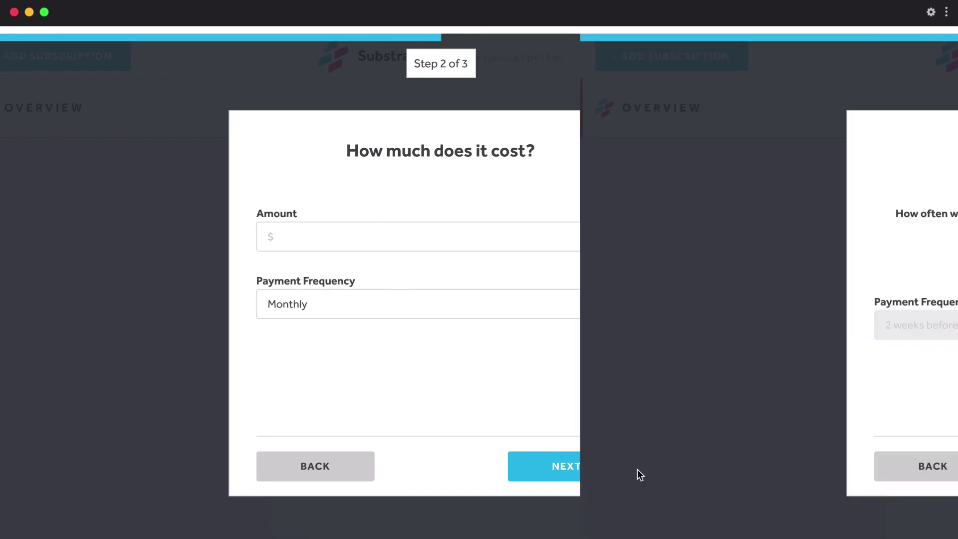
{"action": "left_click", "coordinate": [637, 469]}
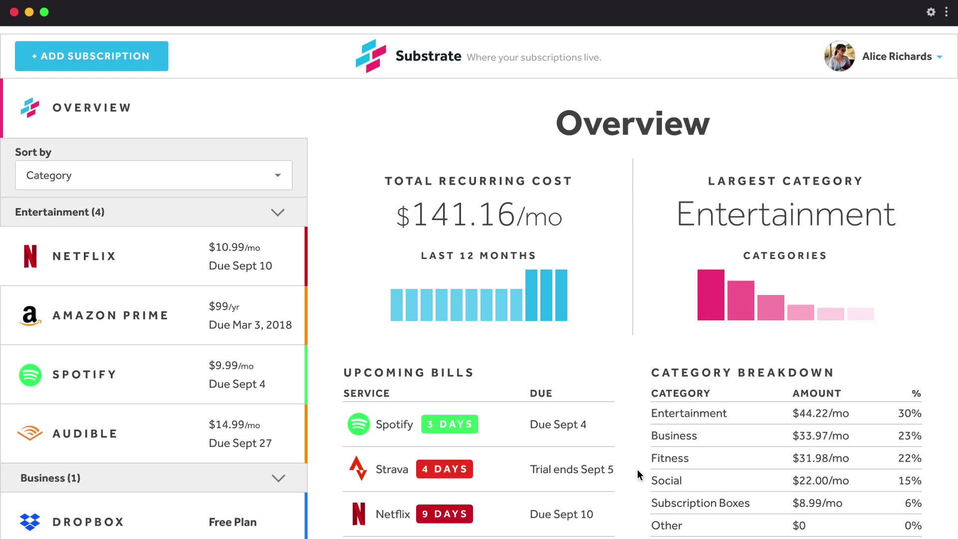
Step: Toggle the Entertainment group collapsed and expanded in the preview, then close it
{"action": "left_click", "coordinate": [281, 213]}
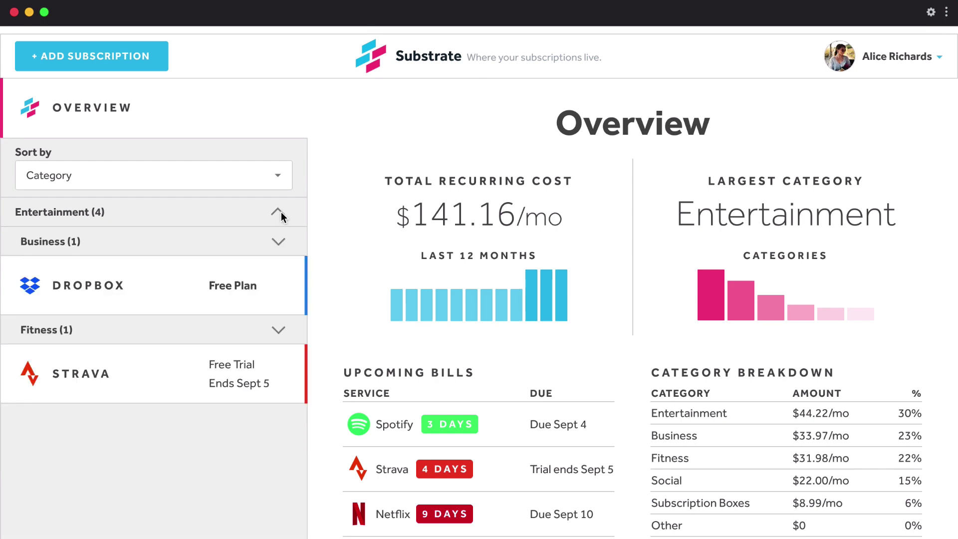
{"action": "left_click", "coordinate": [280, 212]}
{"action": "left_click", "coordinate": [280, 212]}
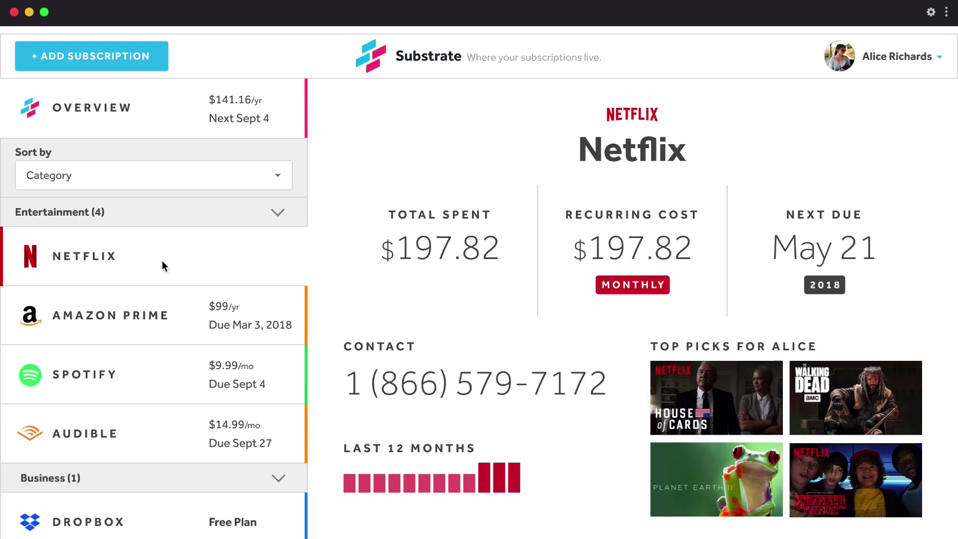
{"action": "left_click", "coordinate": [14, 13]}
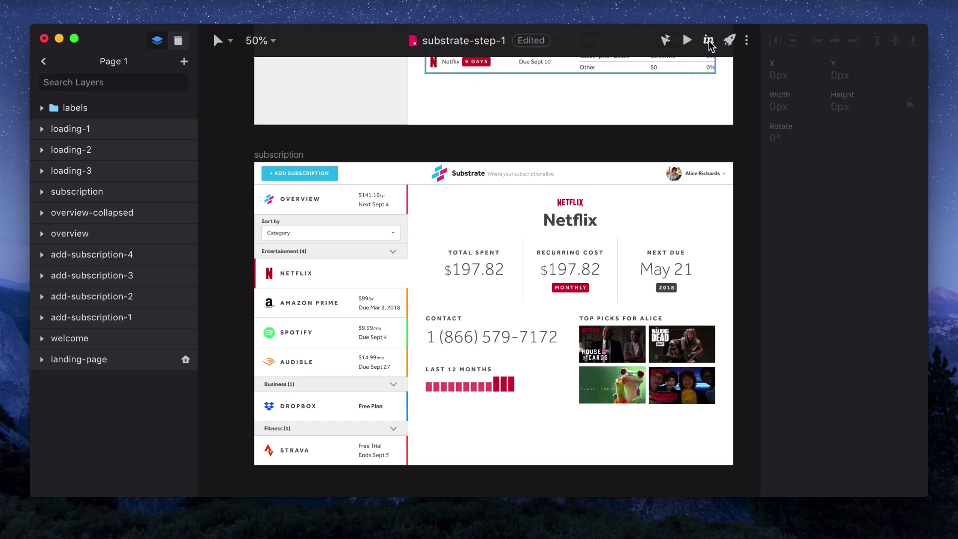
Step: Display the Mirror QR code for pairing a phone through the InVision app
{"action": "left_click", "coordinate": [709, 40]}
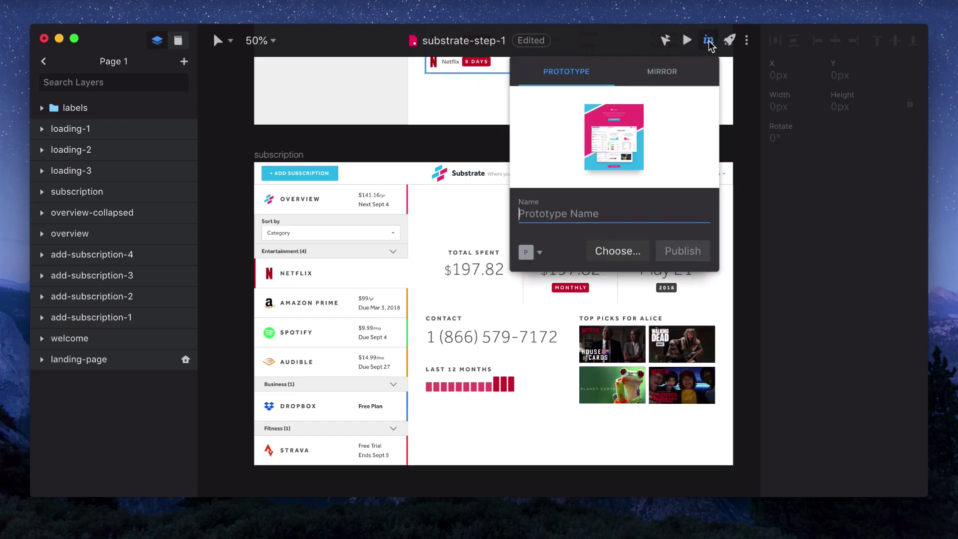
{"action": "left_click", "coordinate": [662, 73]}
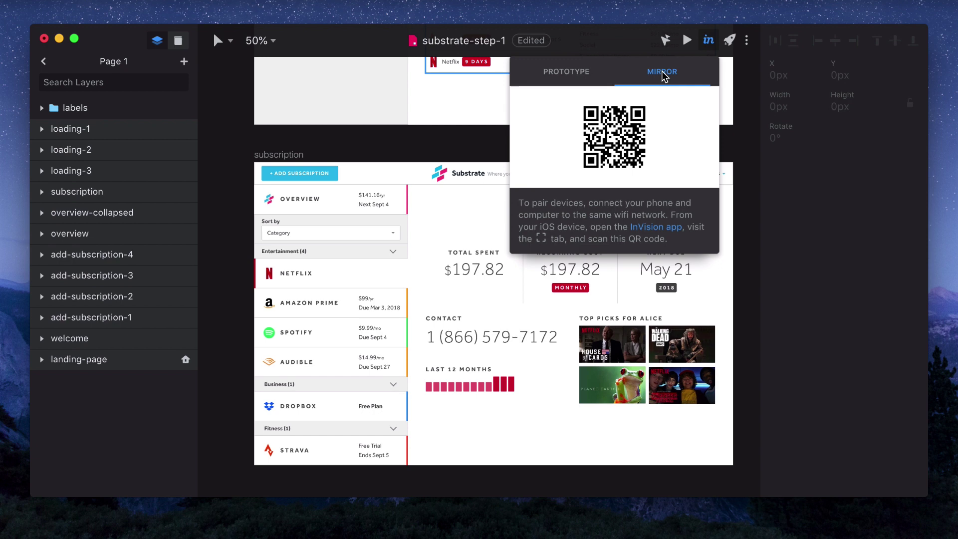
Step: Dismiss the Mirror panel and publish the prototype to InVision as 'substrate'
{"action": "left_click", "coordinate": [429, 142]}
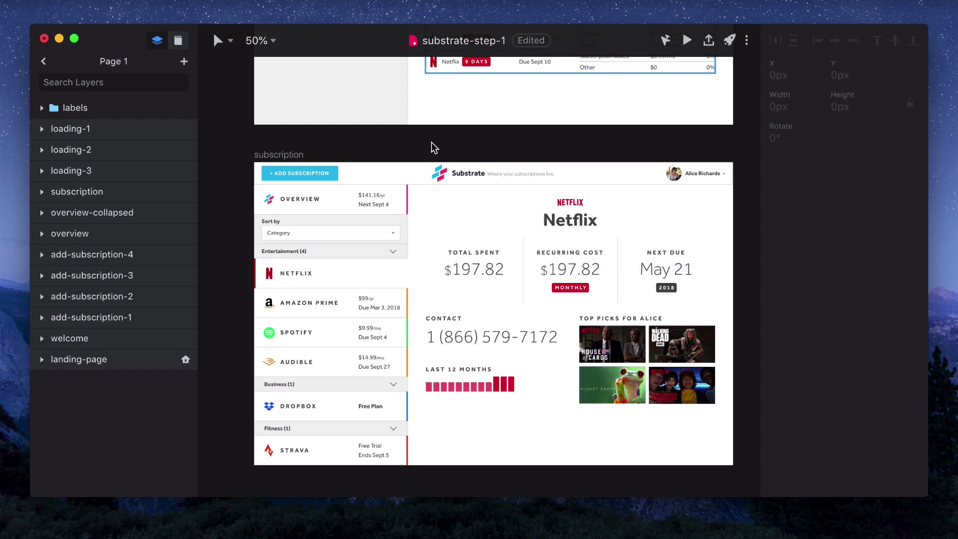
{"action": "left_click", "coordinate": [713, 40]}
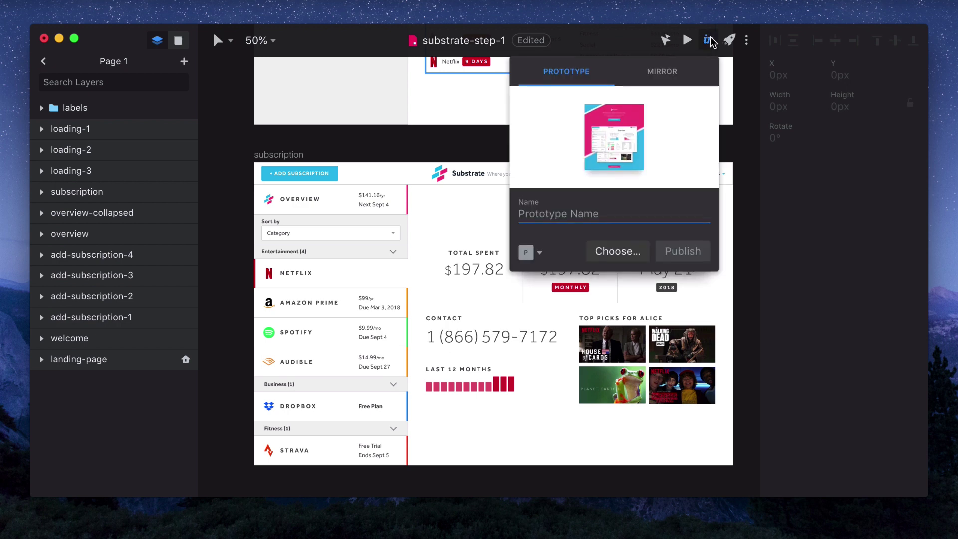
{"action": "type", "text": "substrate"}
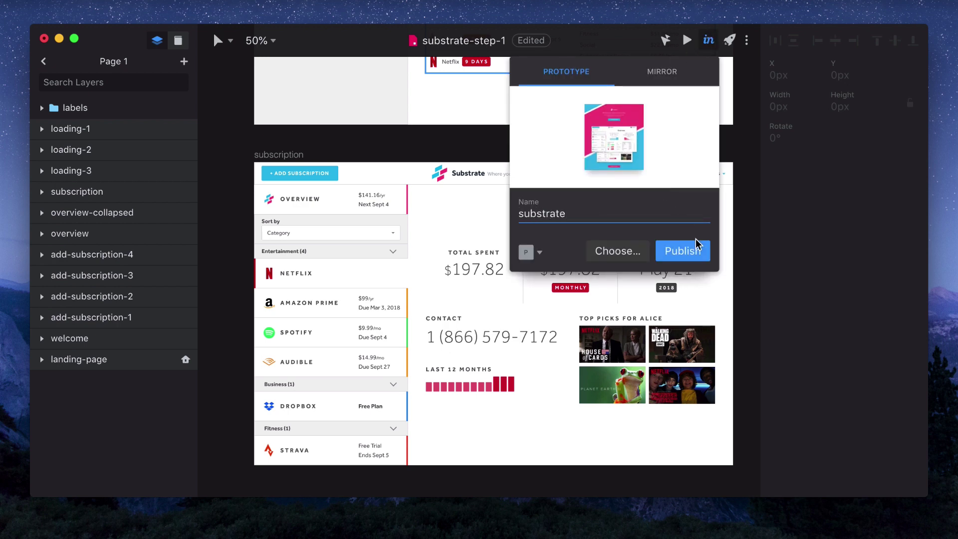
{"action": "left_click", "coordinate": [682, 250]}
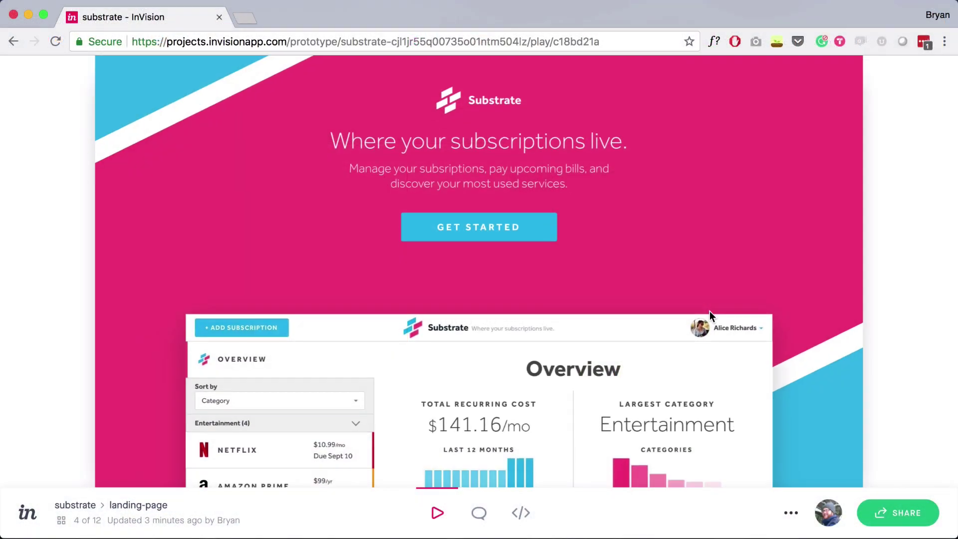
Step: Advance the browser prototype via Get Started and Add Subscription to Choose a Subscription (6 of 12)
{"action": "scroll", "coordinate": [712, 316], "scroll_direction": "down", "scroll_amount": 3}
{"action": "scroll", "coordinate": [710, 313], "scroll_direction": "down", "scroll_amount": 6}
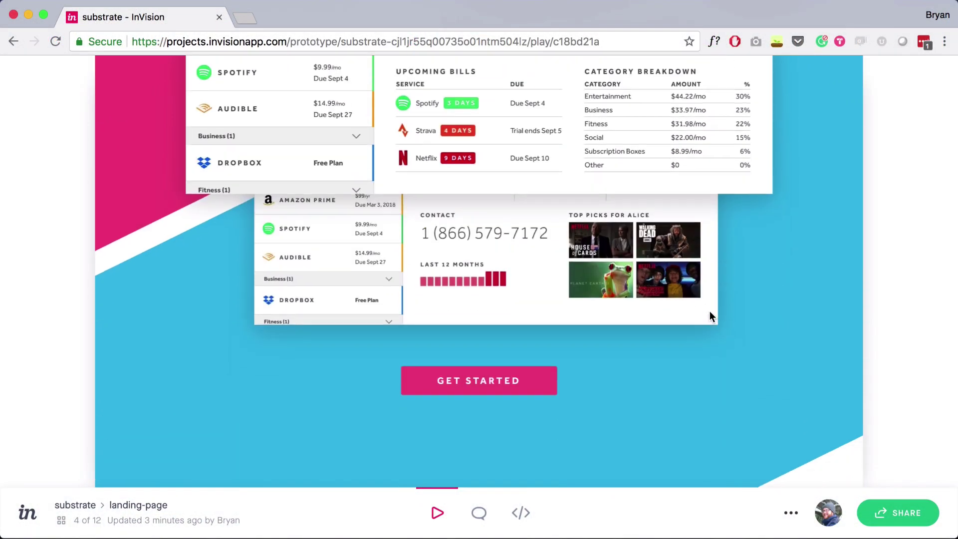
{"action": "left_click", "coordinate": [533, 355]}
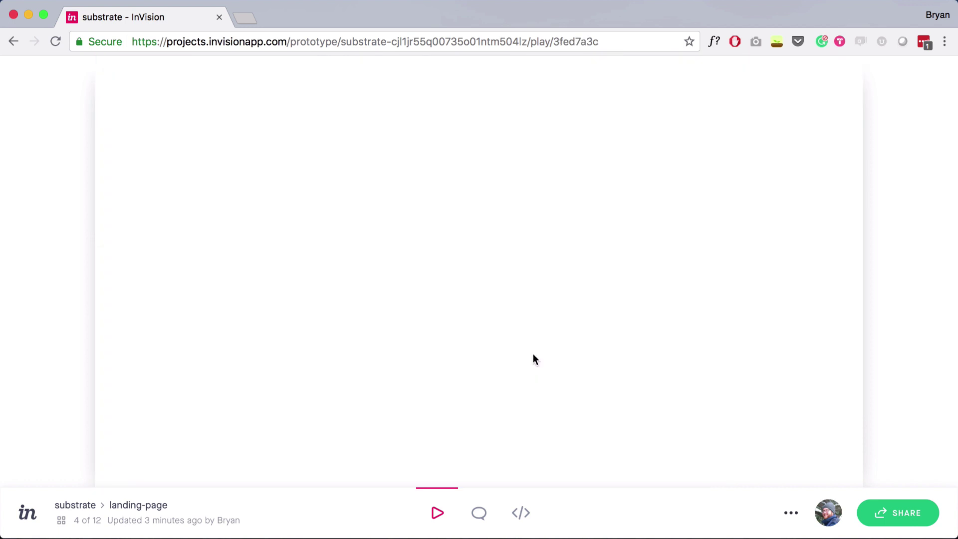
{"action": "left_click", "coordinate": [615, 310]}
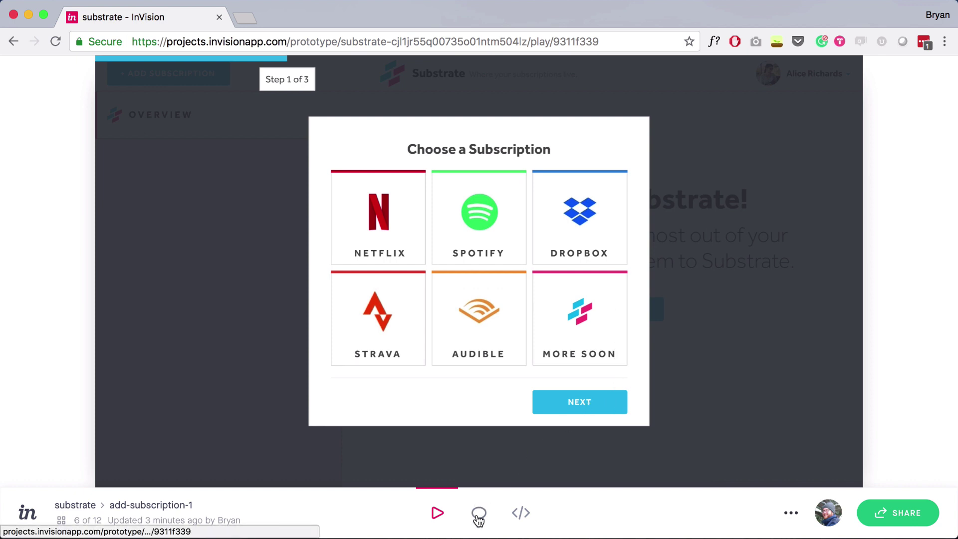
Step: In comment mode, draft 'modal should animate only' on the NEXT button, then cancel it
{"action": "key", "text": "c"}
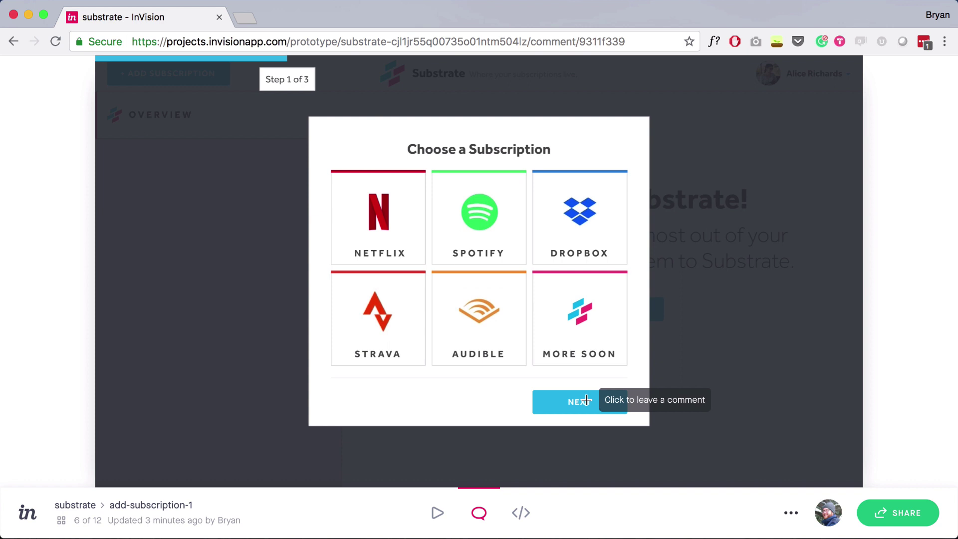
{"action": "left_click", "coordinate": [586, 401]}
{"action": "type", "text": "comme"}
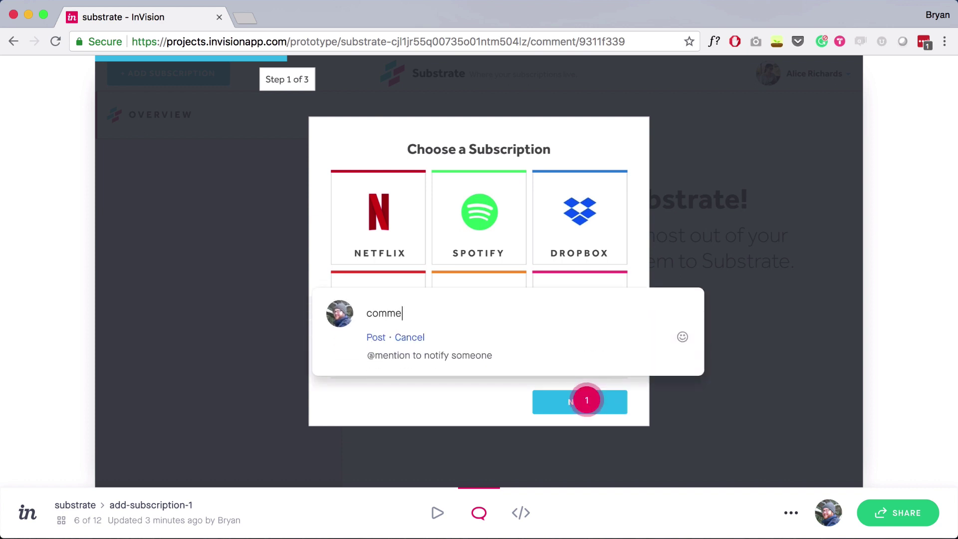
{"action": "key", "text": "super+a"}
{"action": "type", "text": "modal should animate only"}
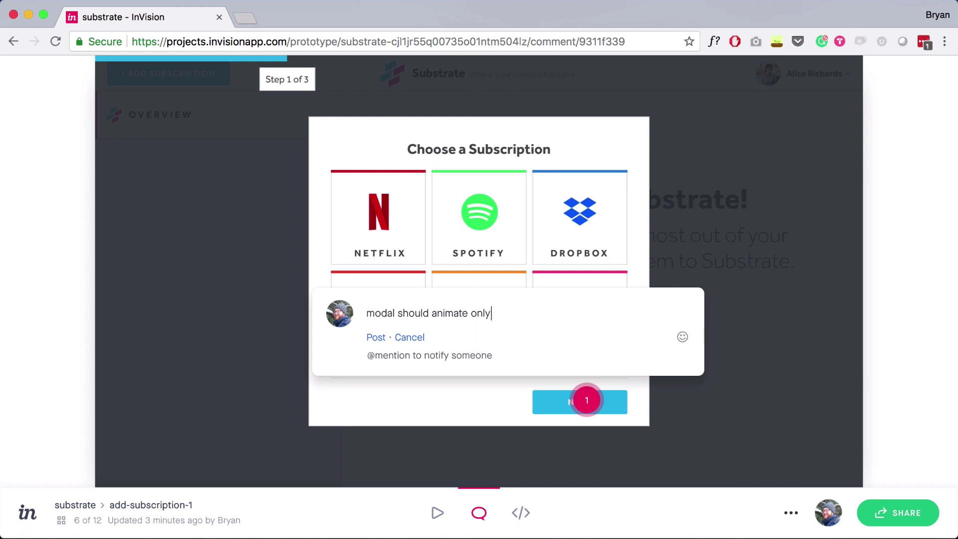
{"action": "left_click", "coordinate": [412, 337]}
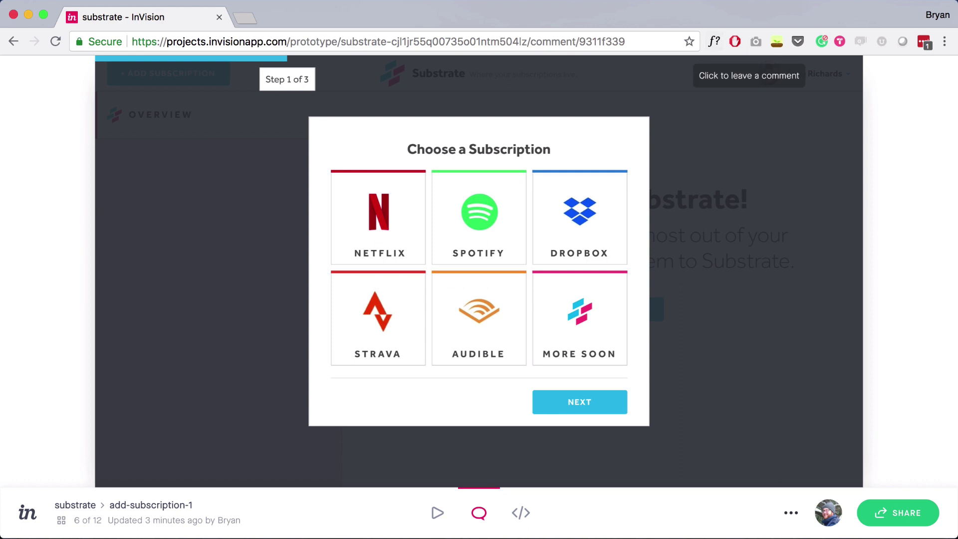